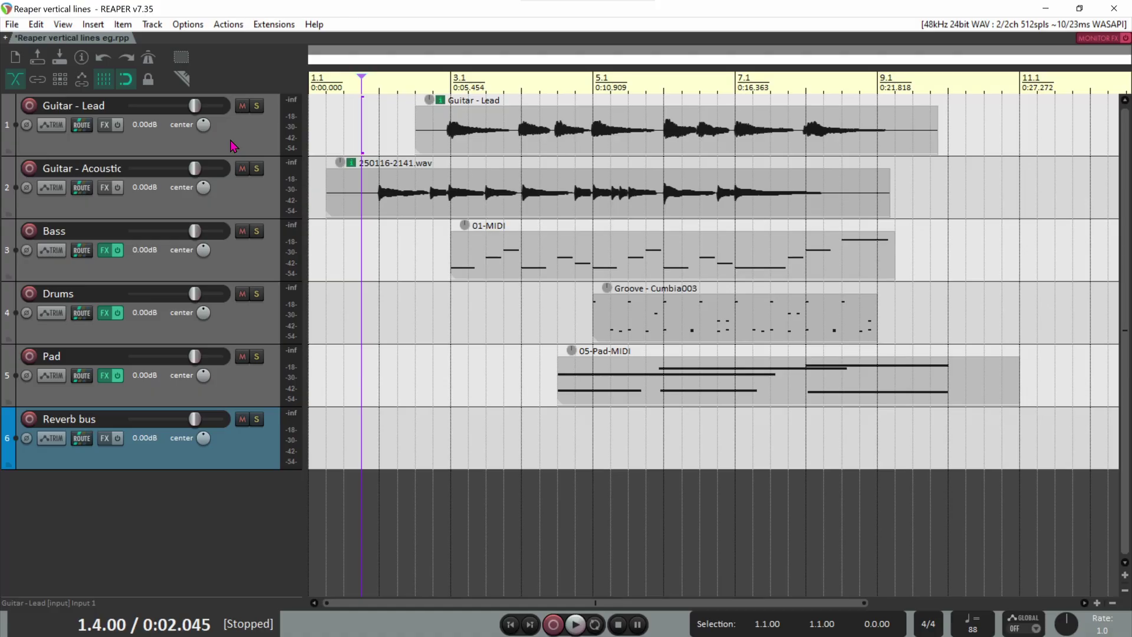
- Run 'Theme development: Show theme tweak/configuration window' from the action list filtered by 'tweak'
click(223, 26)
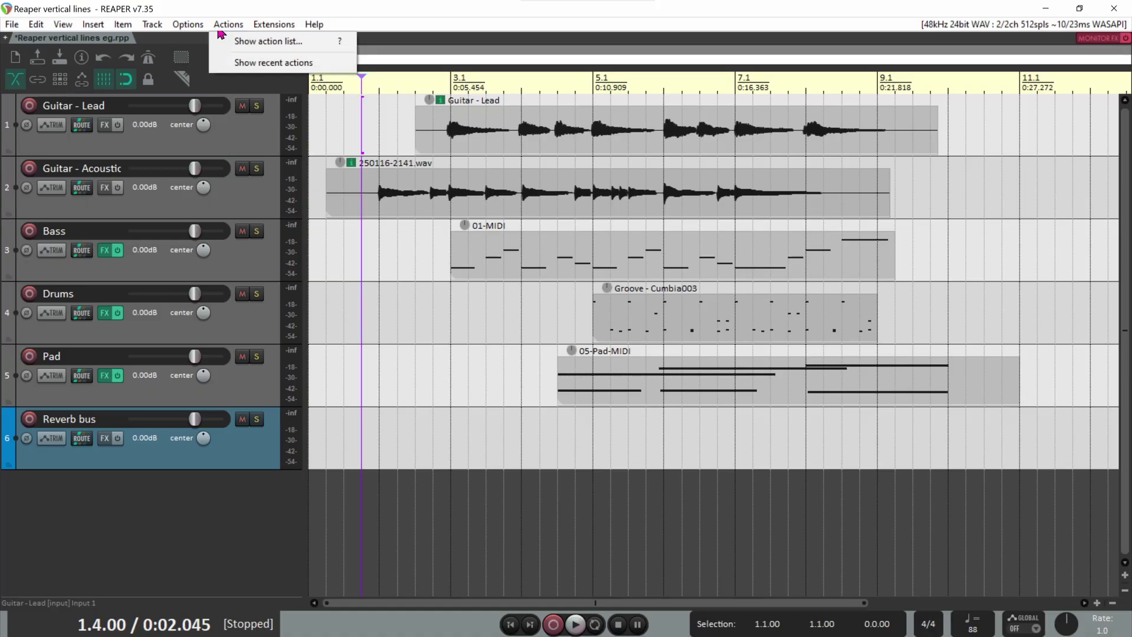
click(222, 42)
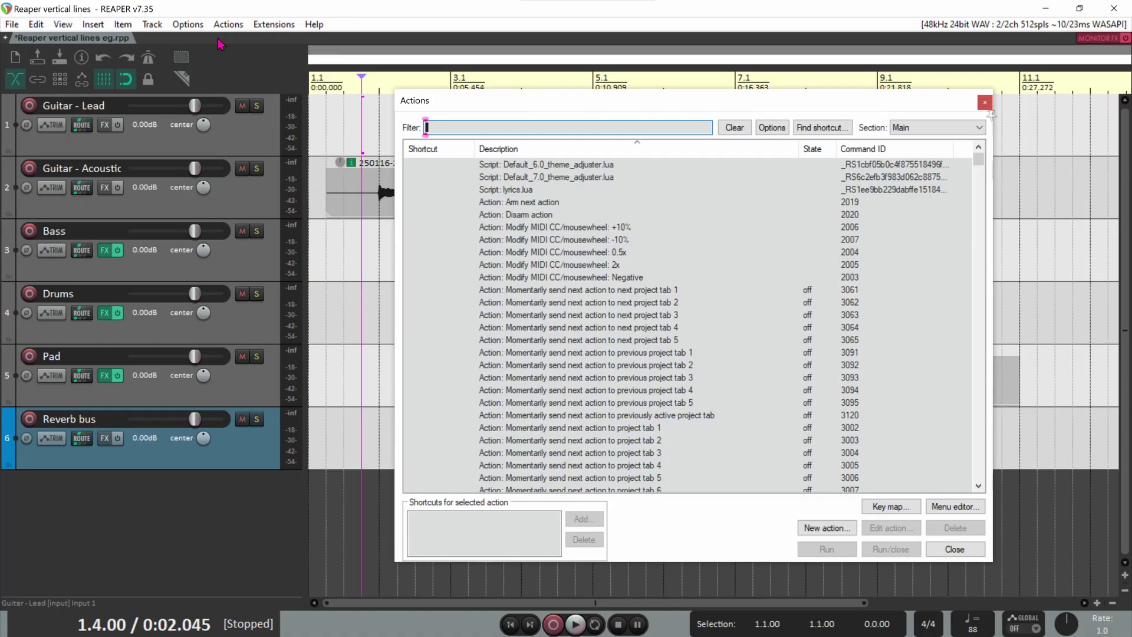
text(tweak)
click(505, 176)
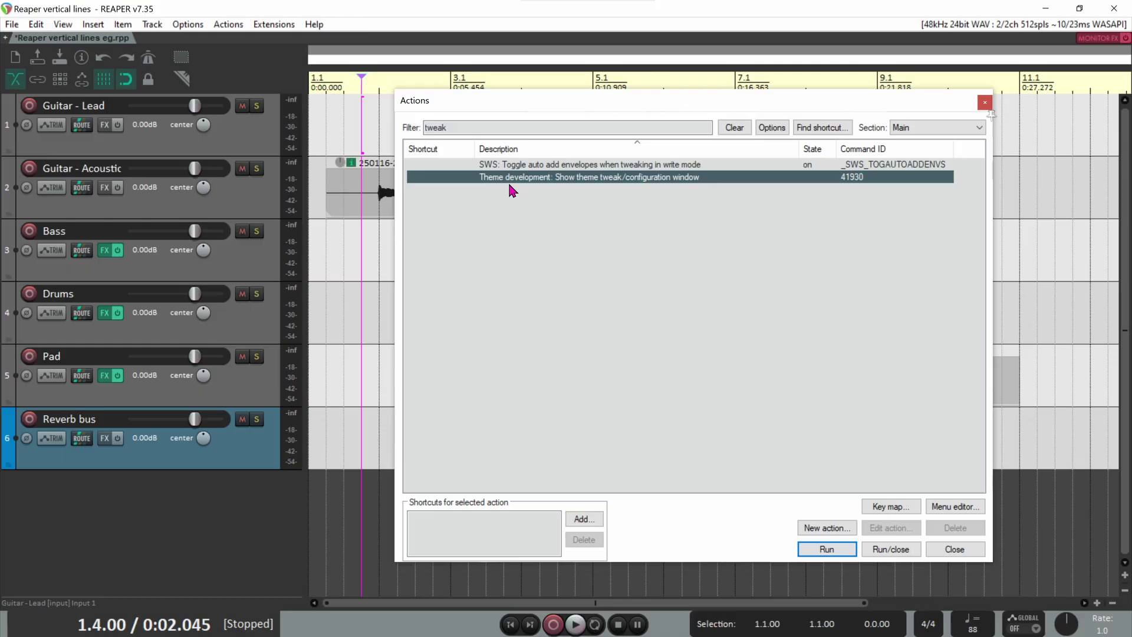
click(892, 549)
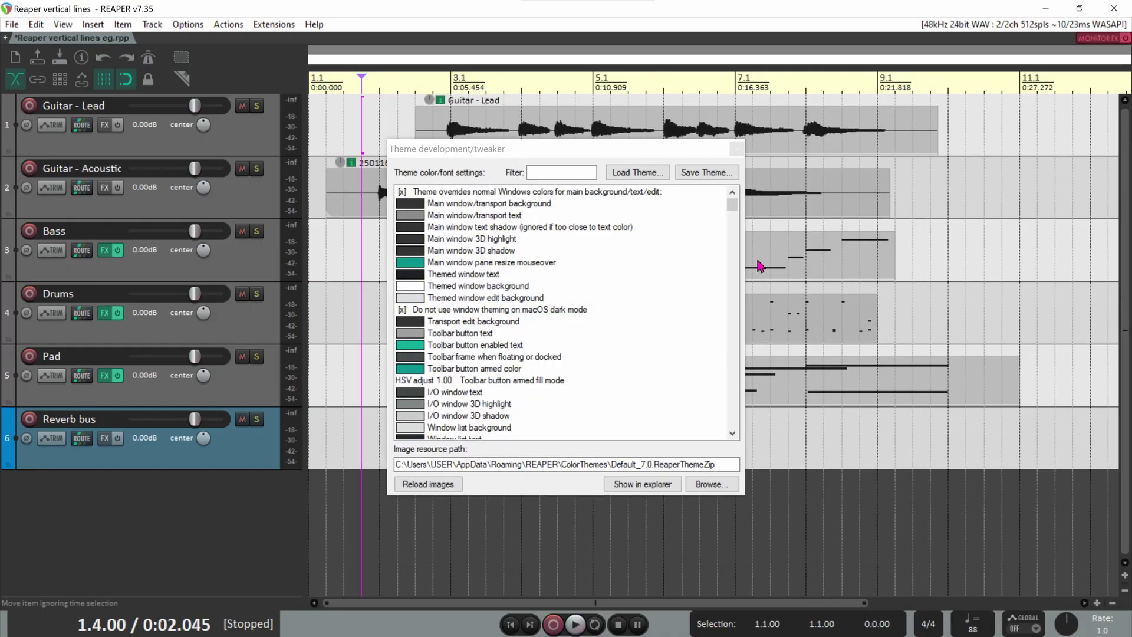
- Filter the theme tweaker settings for 'toolbar', then trim the filter text
mouse_move(734, 207)
mouse_down()
mouse_move(737, 433)
mouse_move(735, 202)
mouse_up()
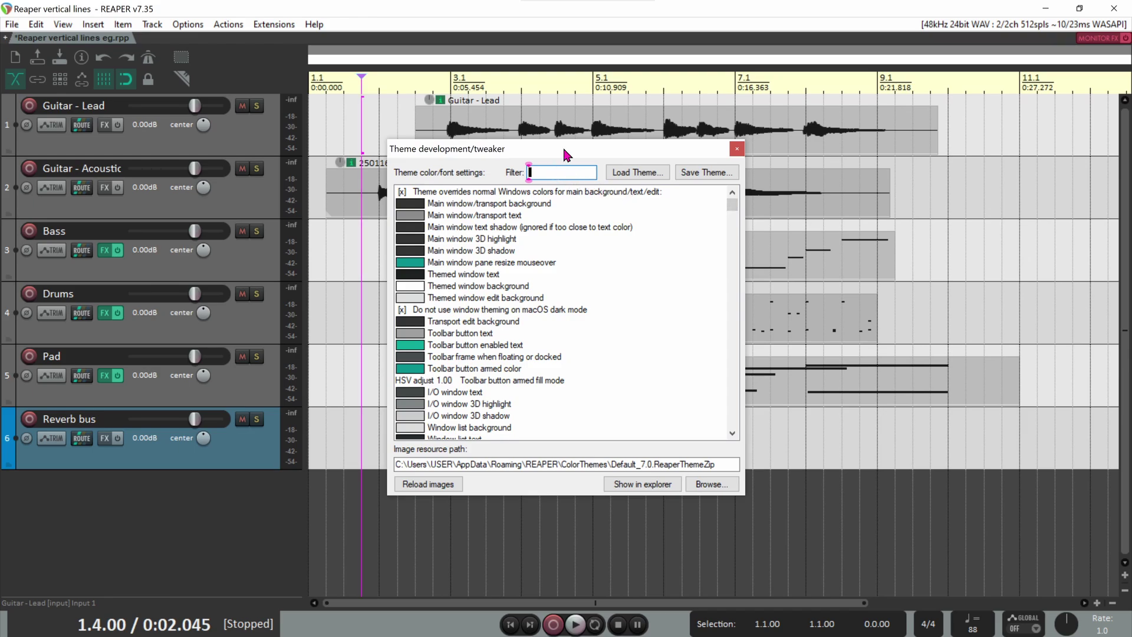
text(toolbar)
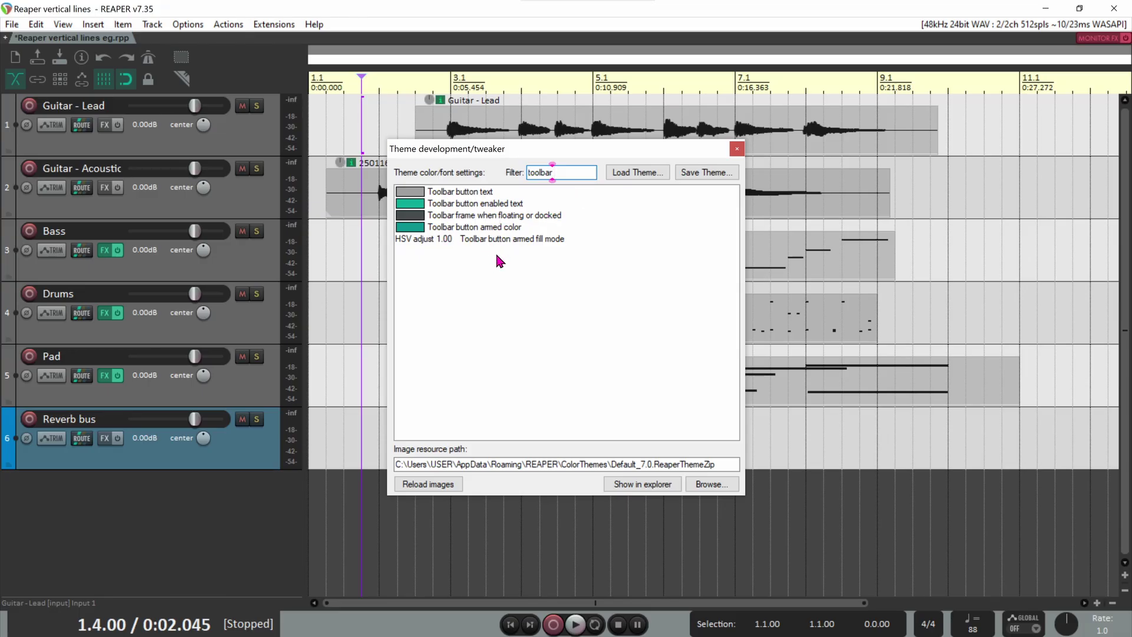
key(BackSpace)
key(BackSpace)
key(BackSpace)
key(BackSpace)
key(BackSpace)
key(BackSpace)
key(BackSpace)
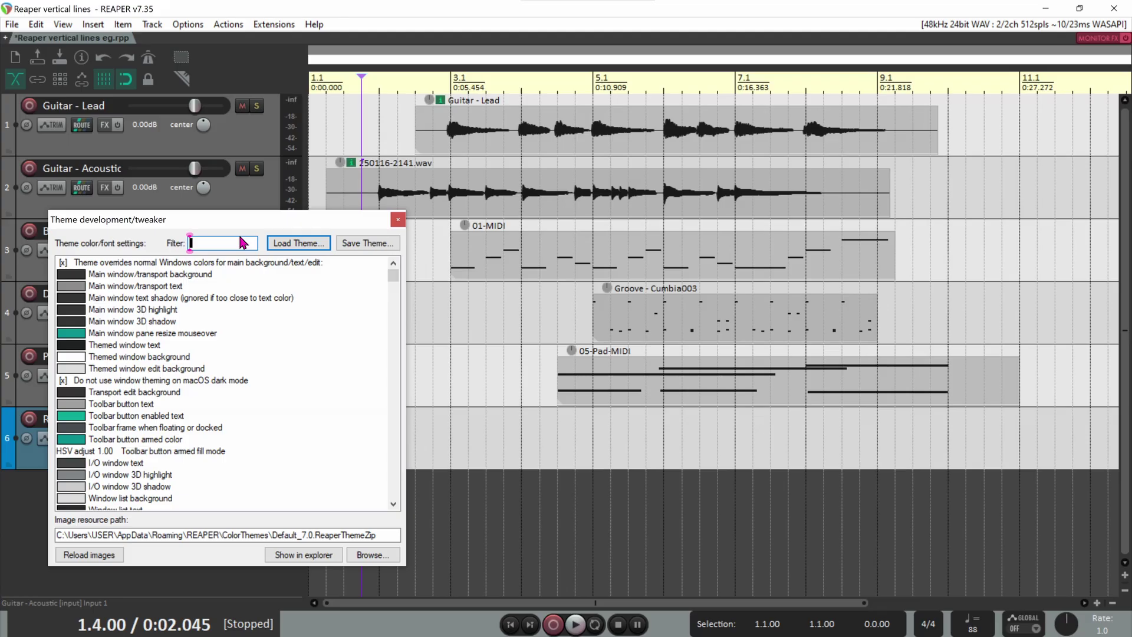
- Filter the tweaker to 'grid line' and preview yellow start-of-measure grid lines
text(grid lin)
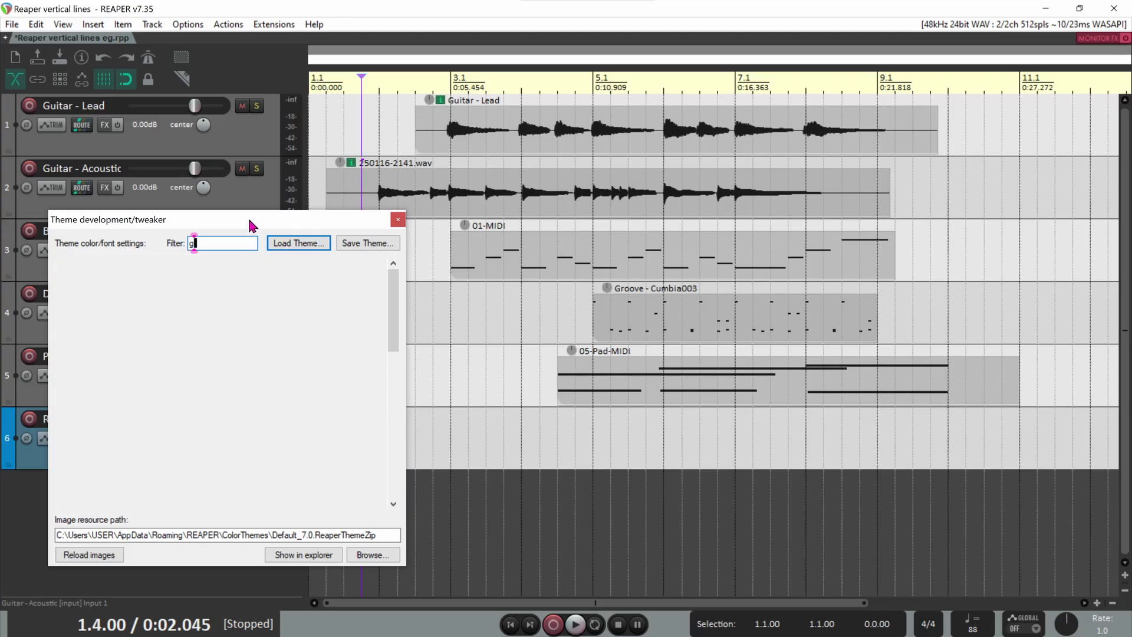
text(e)
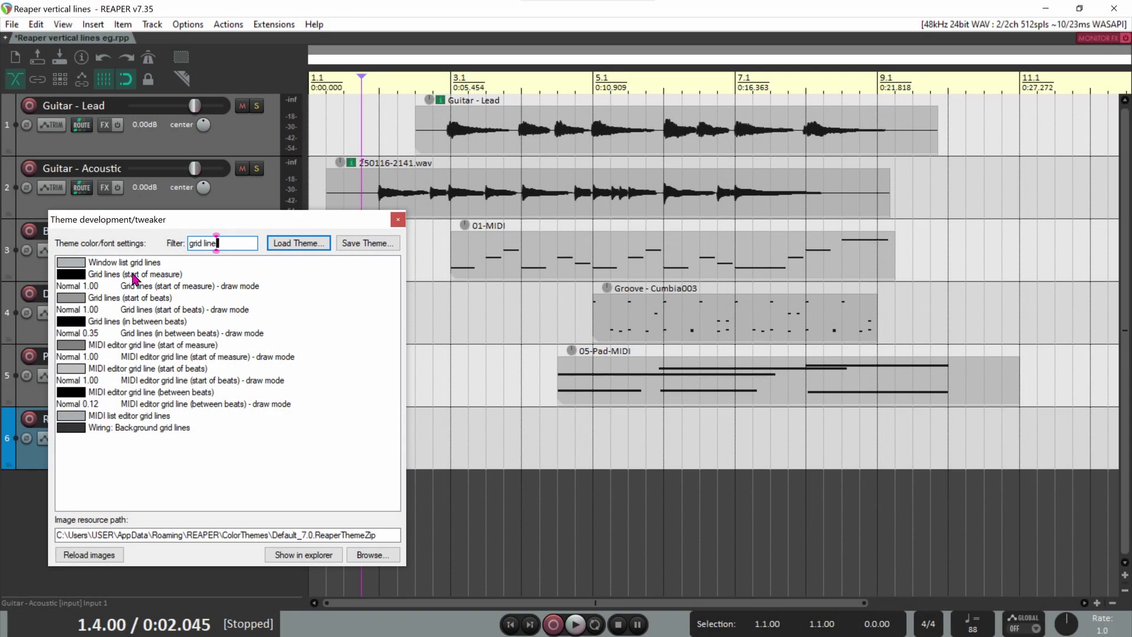
double_click(134, 279)
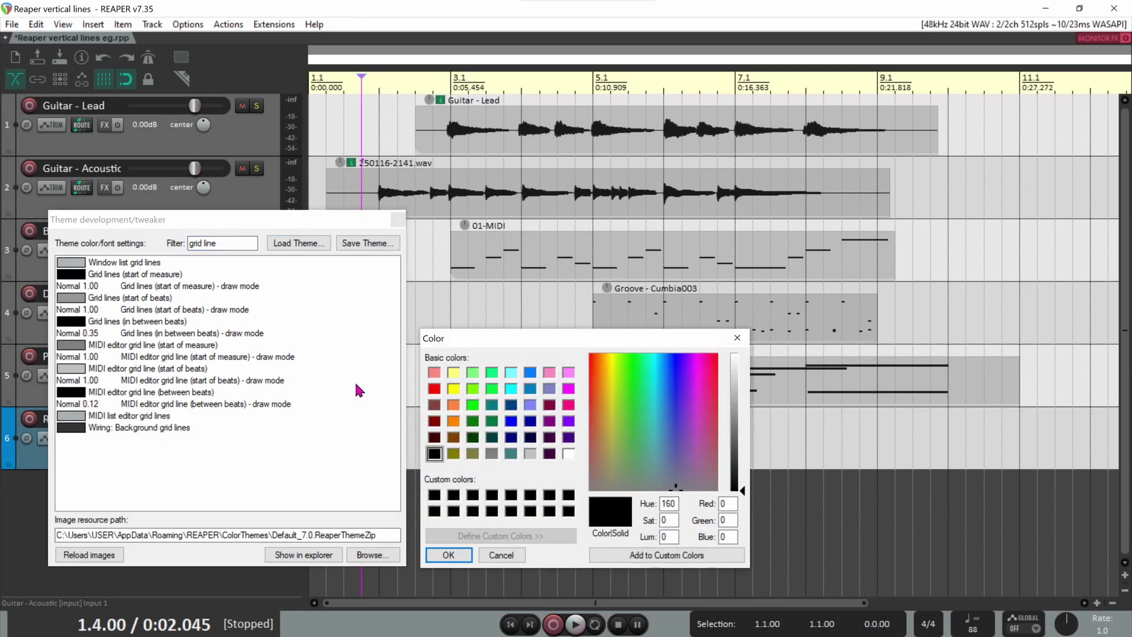
click(452, 387)
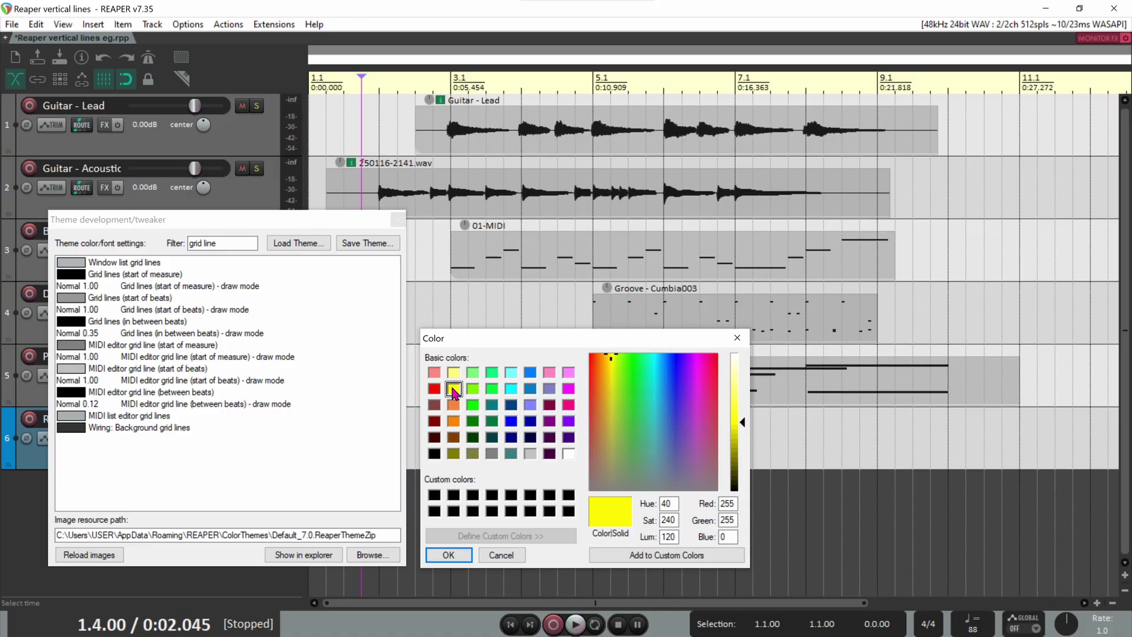
click(450, 555)
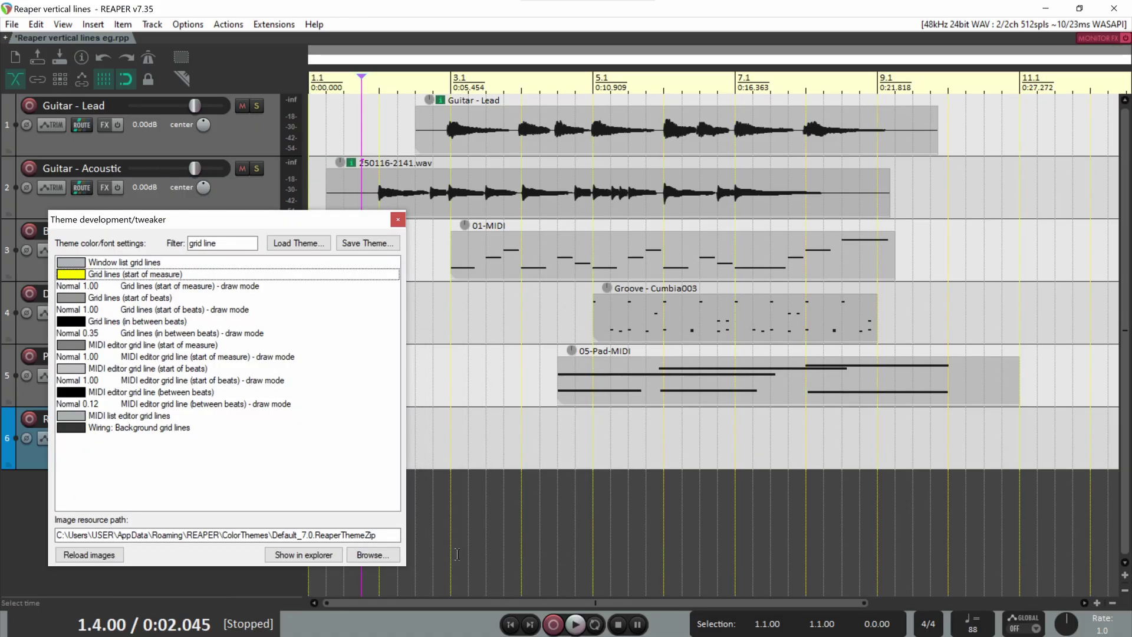
- Restore black measure grid lines and keep the grey beat grid-line colour
double_click(109, 279)
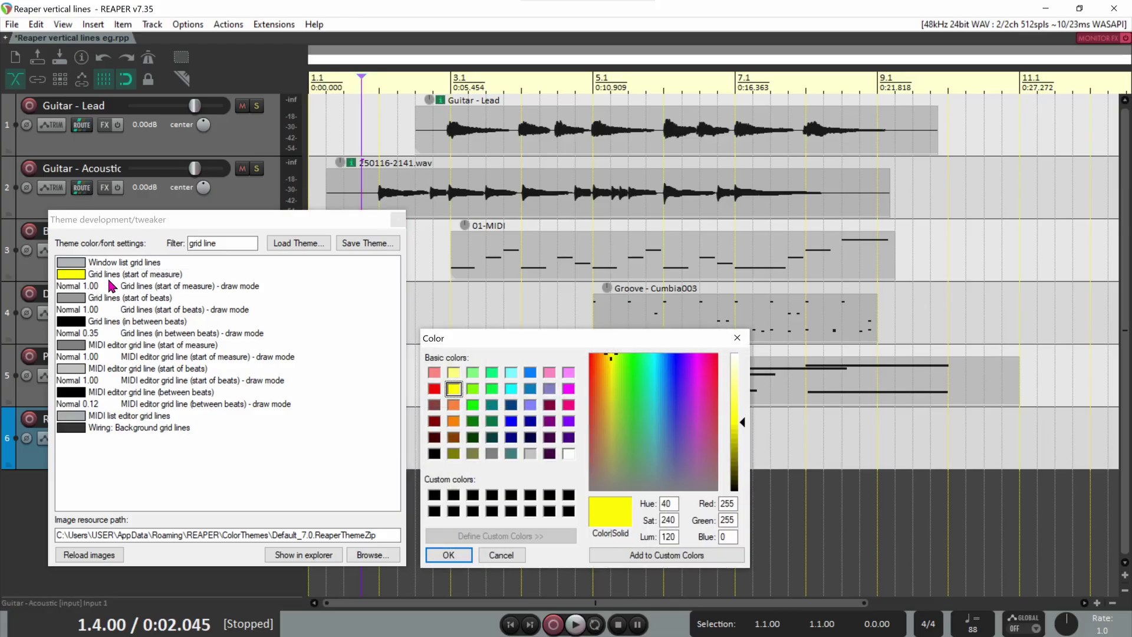
click(435, 453)
click(451, 556)
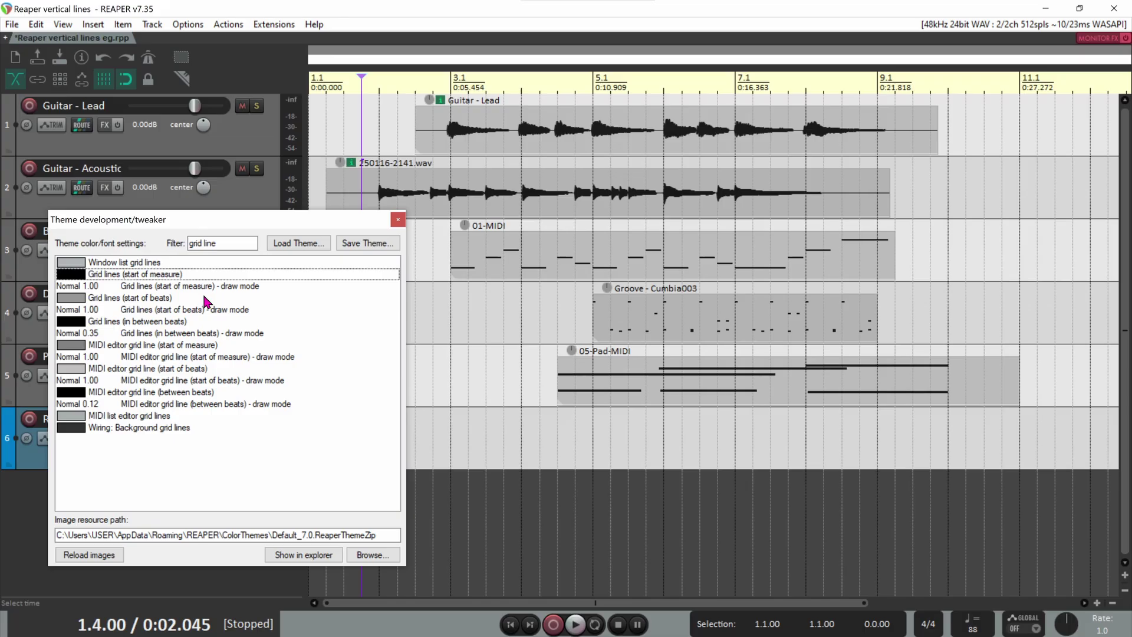
double_click(132, 304)
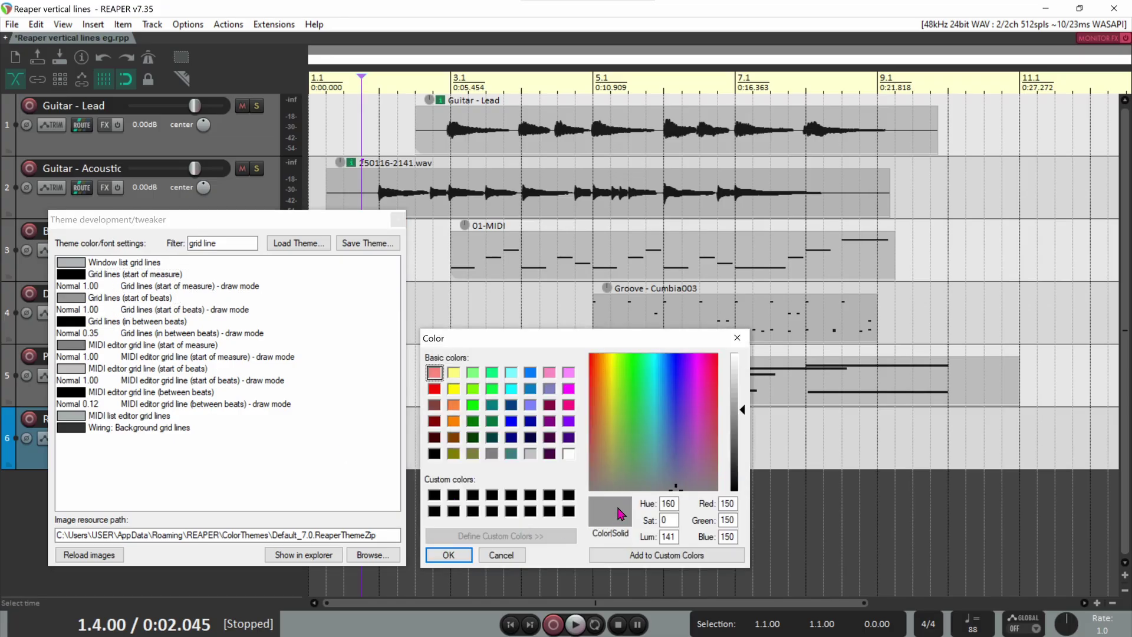
click(453, 557)
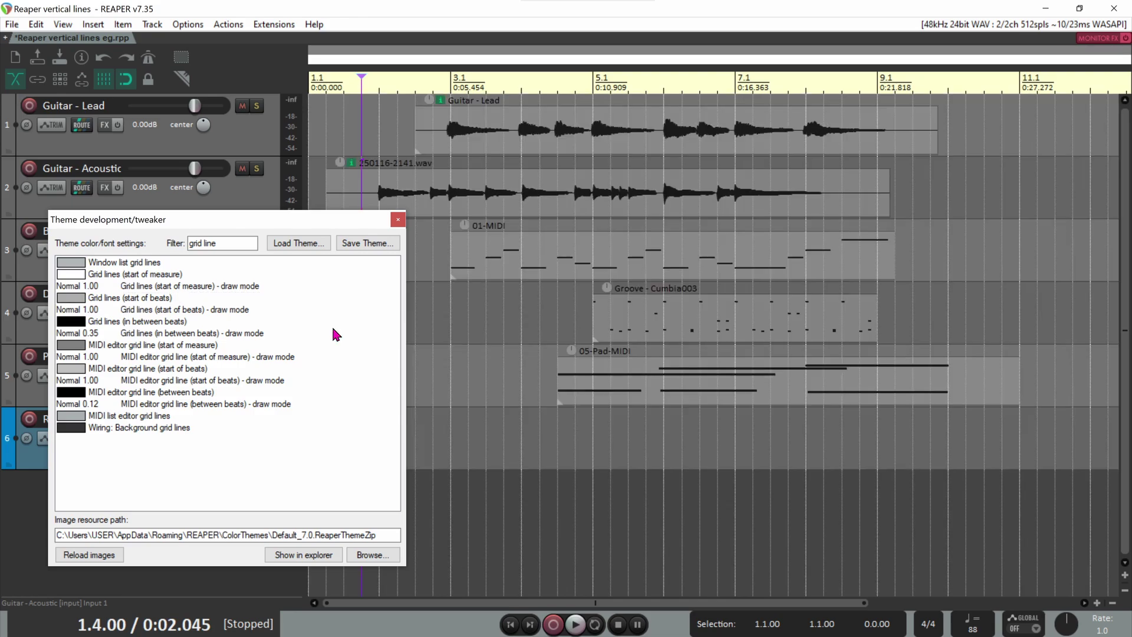
click(242, 247)
key(BackSpace)
key(BackSpace)
key(BackSpace)
key(BackSpace)
key(BackSpace)
key(BackSpace)
key(BackSpace)
key(BackSpace)
key(BackSpace)
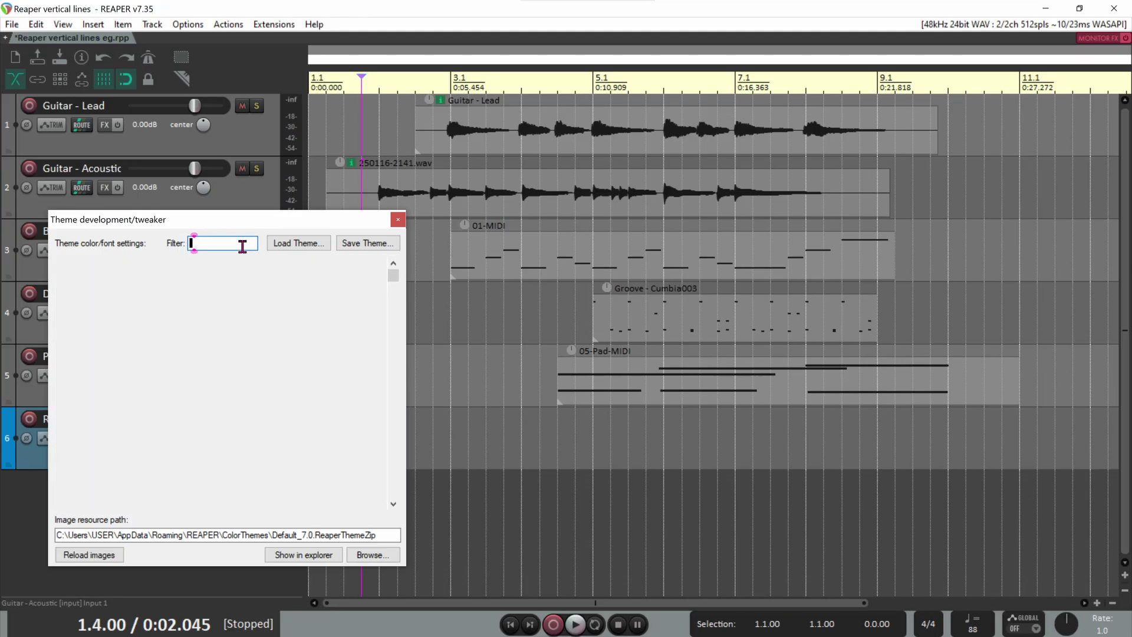
text(track background)
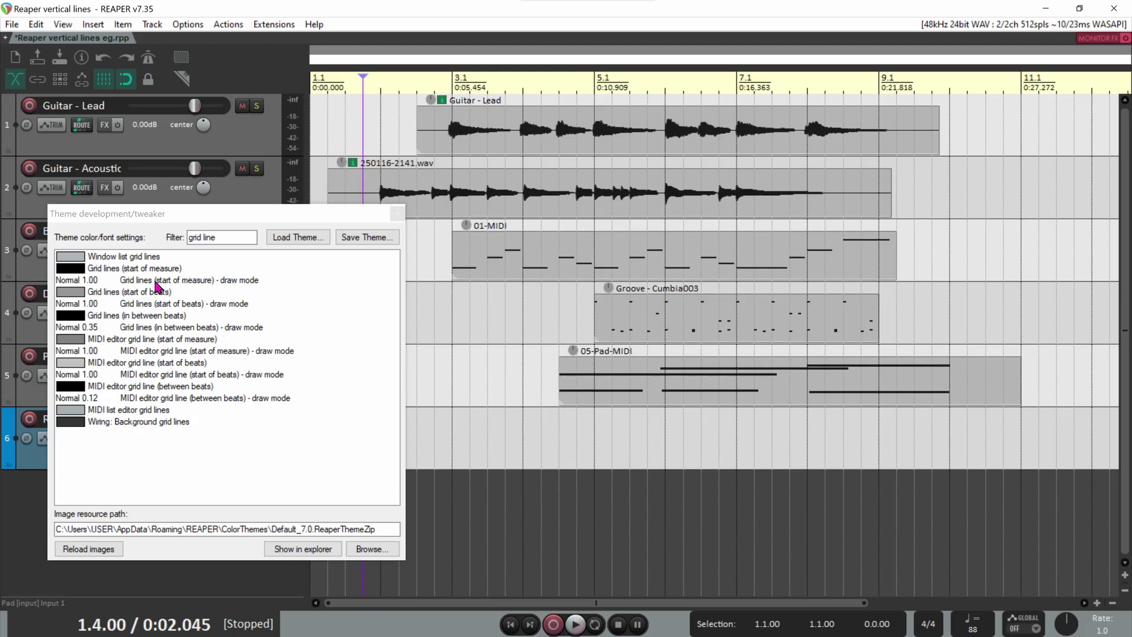
- Set the start-of-measure grid-line draw mode alpha to 0, hiding measure lines
double_click(142, 288)
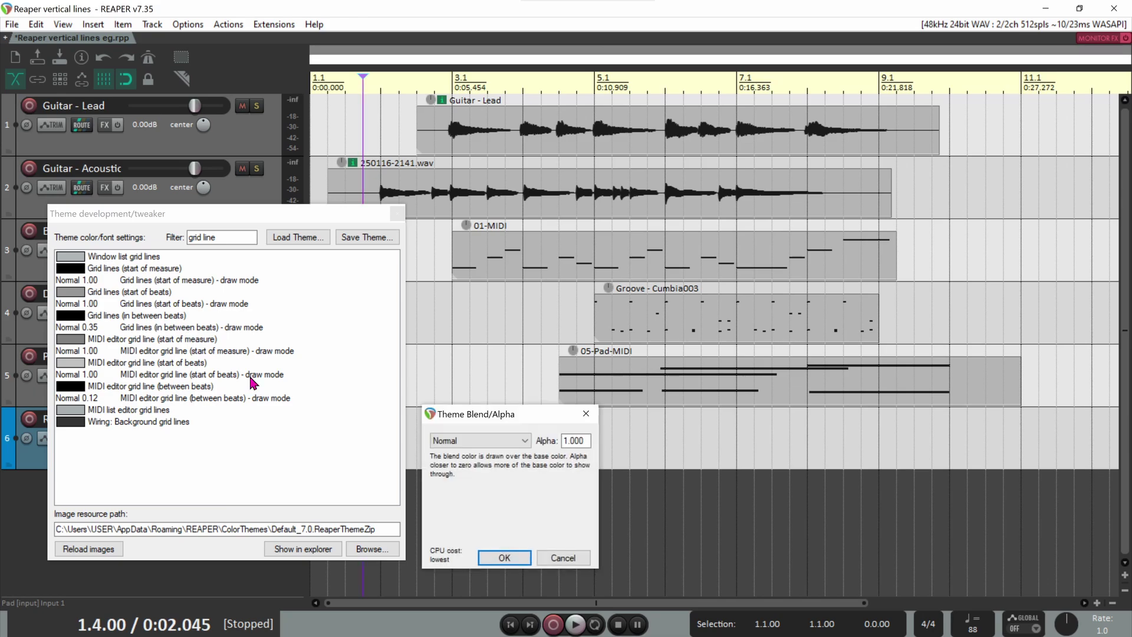
double_click(587, 439)
text(0)
click(504, 557)
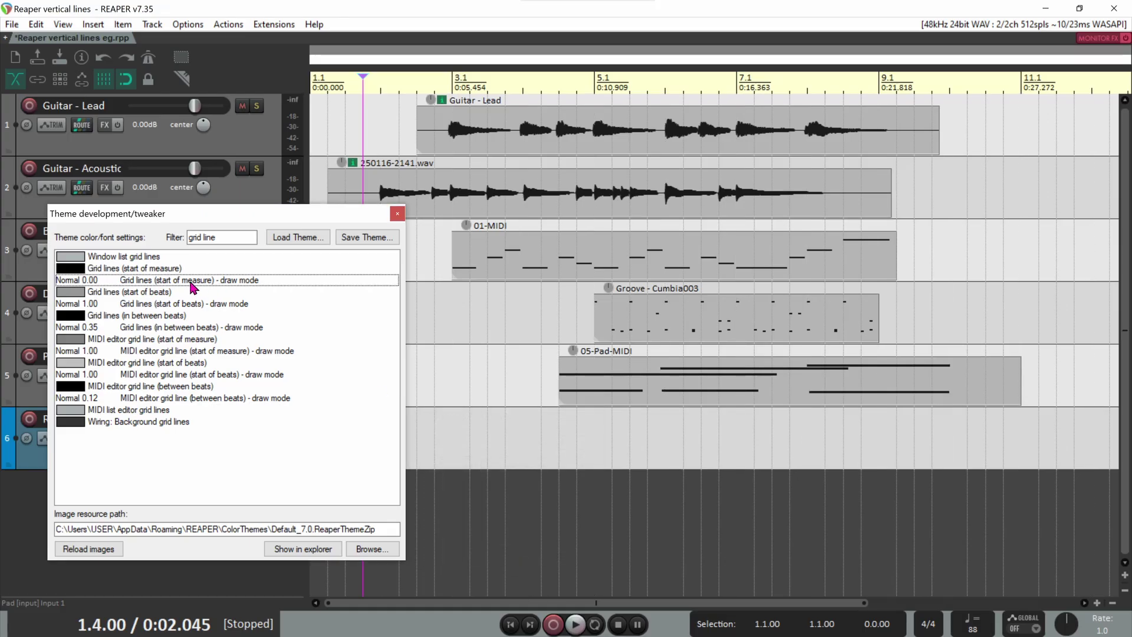
- Restore the start-of-measure grid-line draw mode alpha to 1.00
double_click(192, 282)
double_click(573, 440)
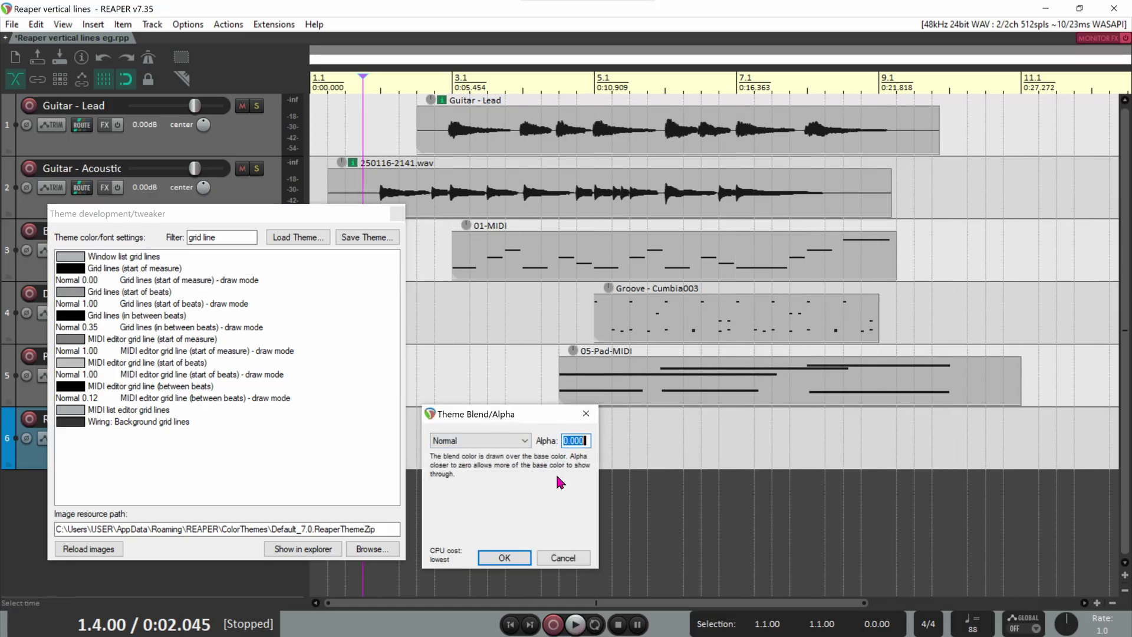
text(1)
key(Return)
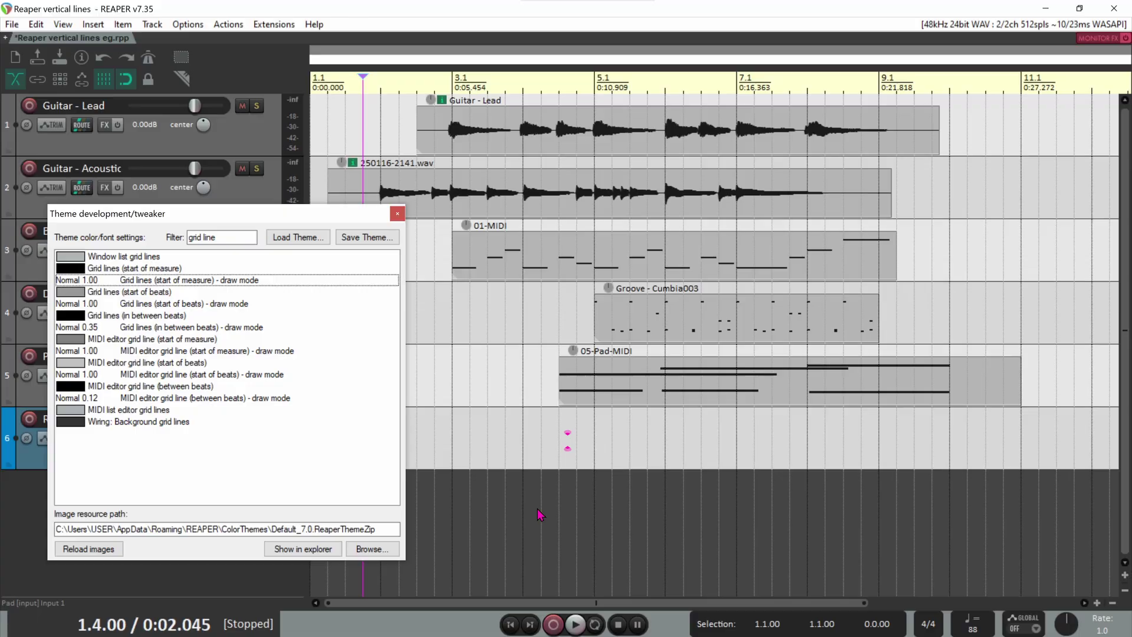
- Toggle the arrange view grid lines off and back on from the toolbar
click(105, 82)
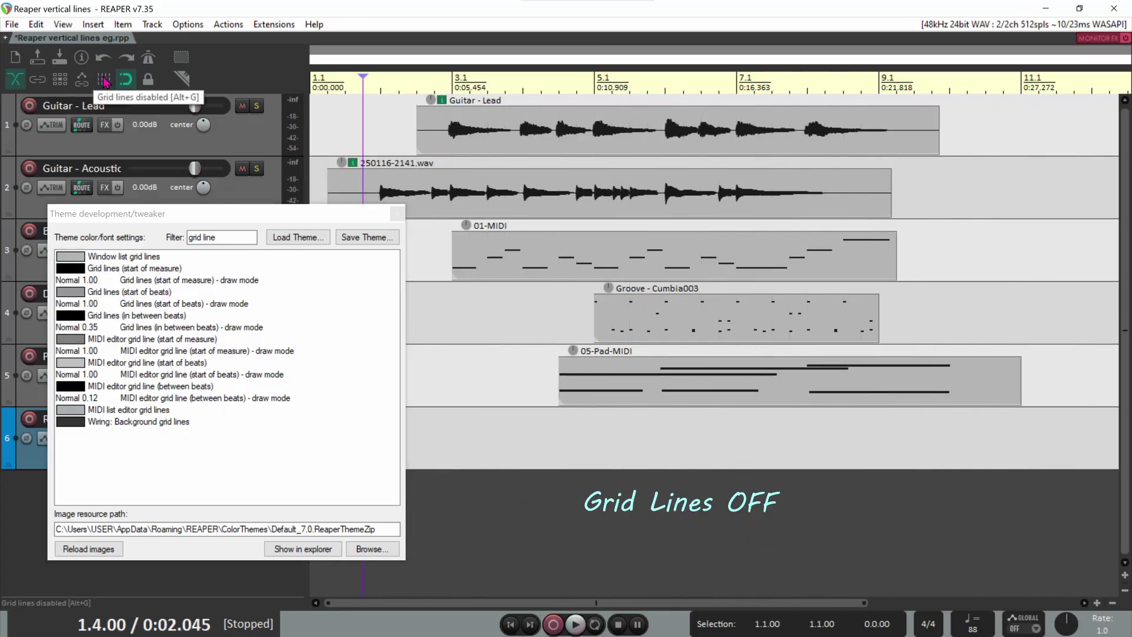
click(105, 81)
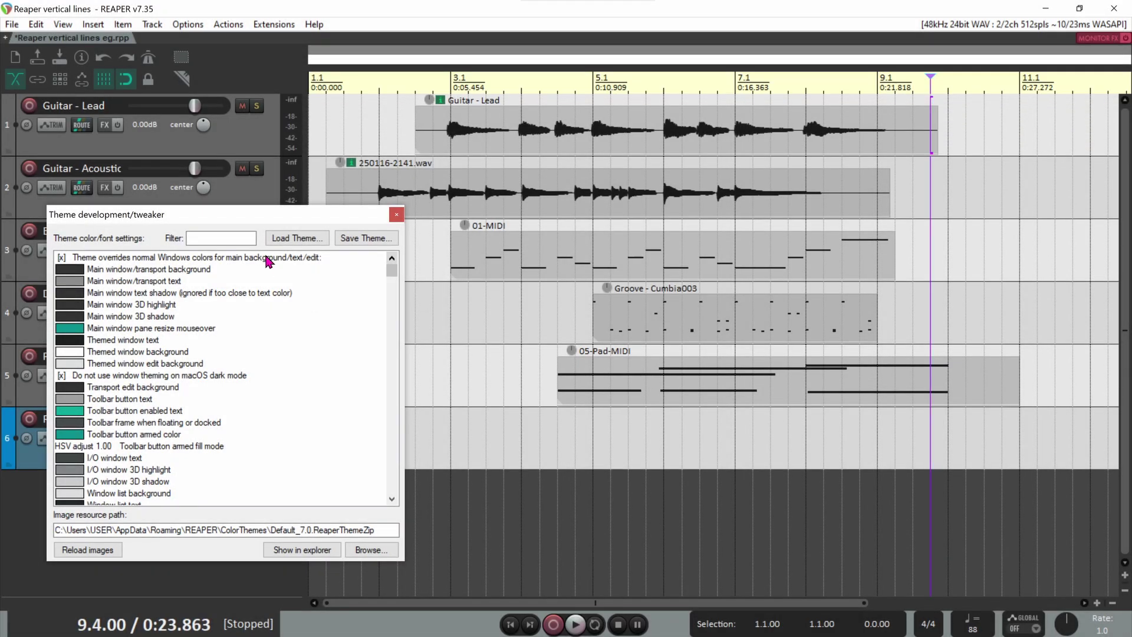
- Filter the tweaker to 'time' and confirm the Timeline background colour unchanged
click(246, 239)
text(time)
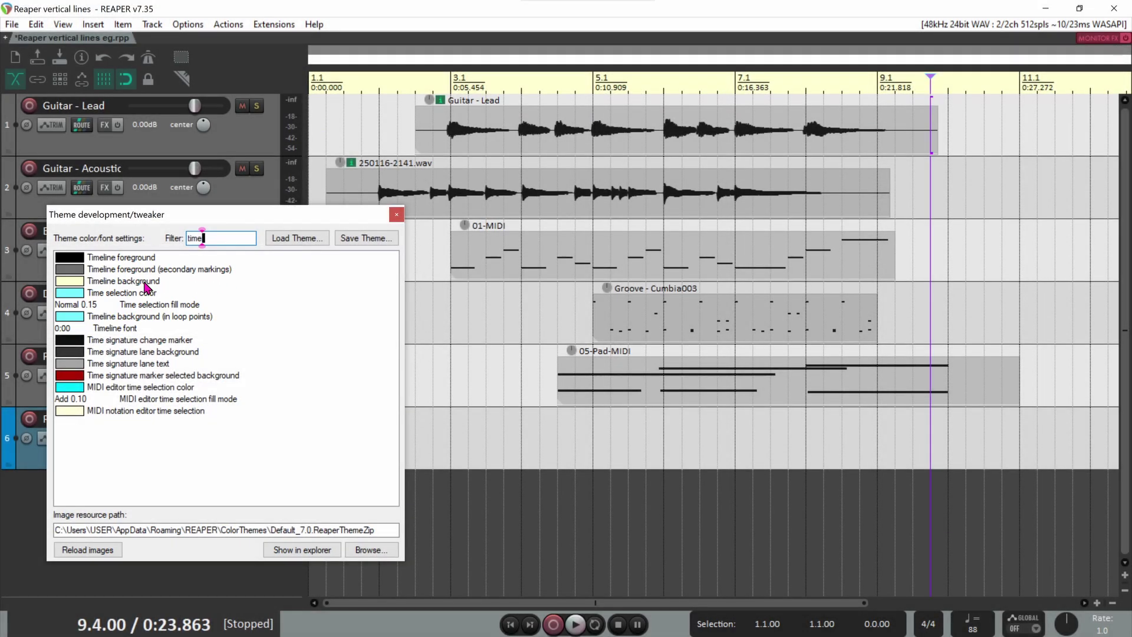
double_click(147, 287)
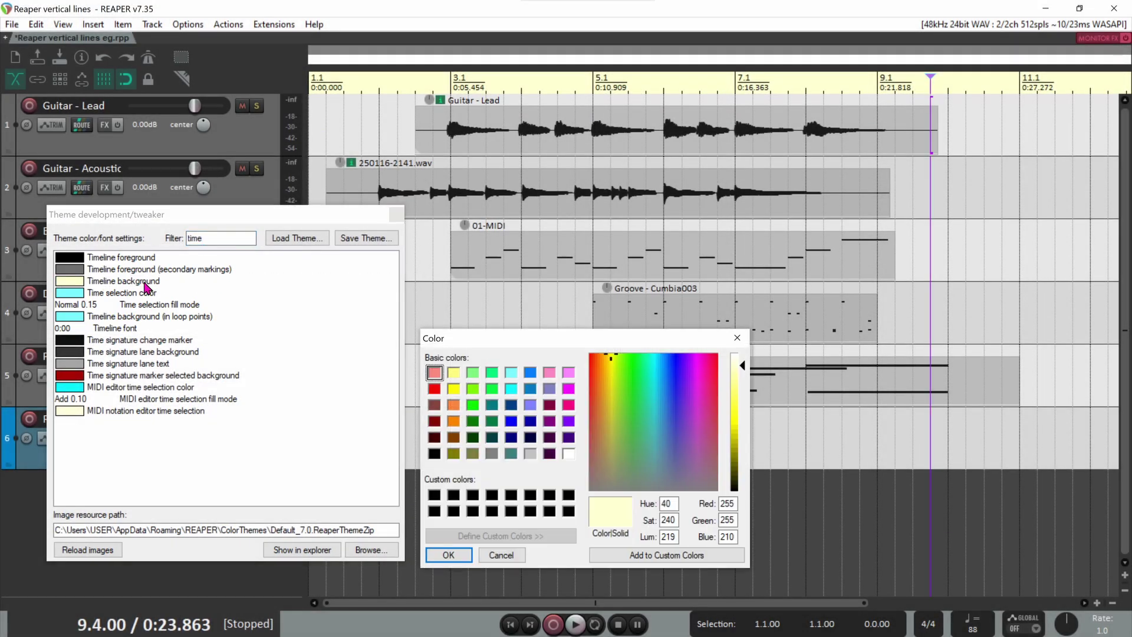
click(449, 555)
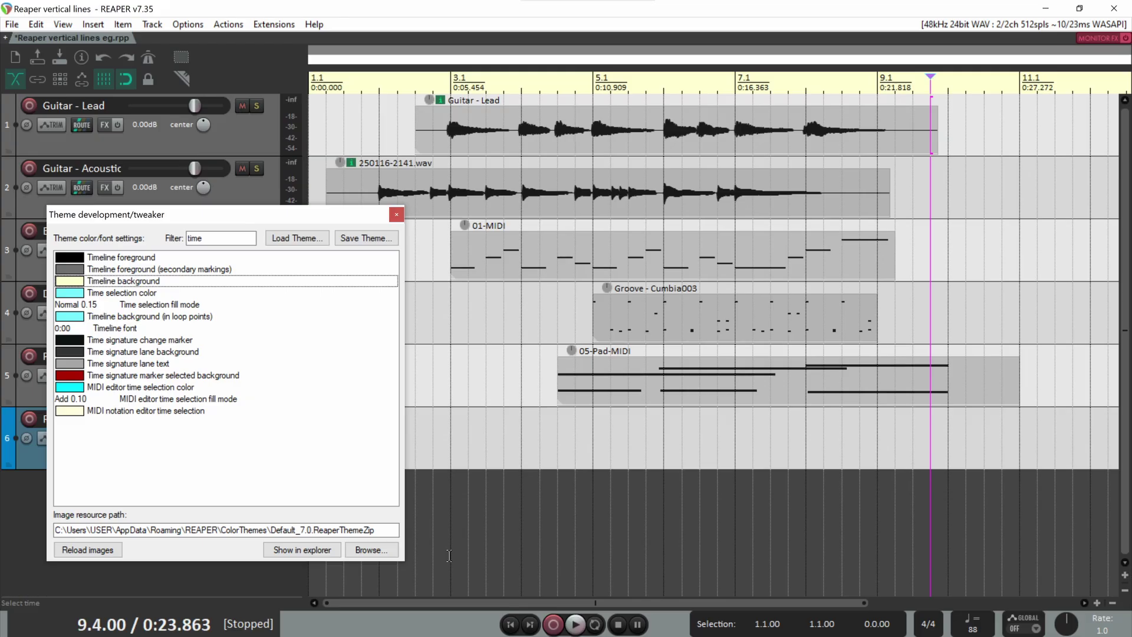
- Keep Timeline foreground black and the Time selection colour light cyan
click(139, 259)
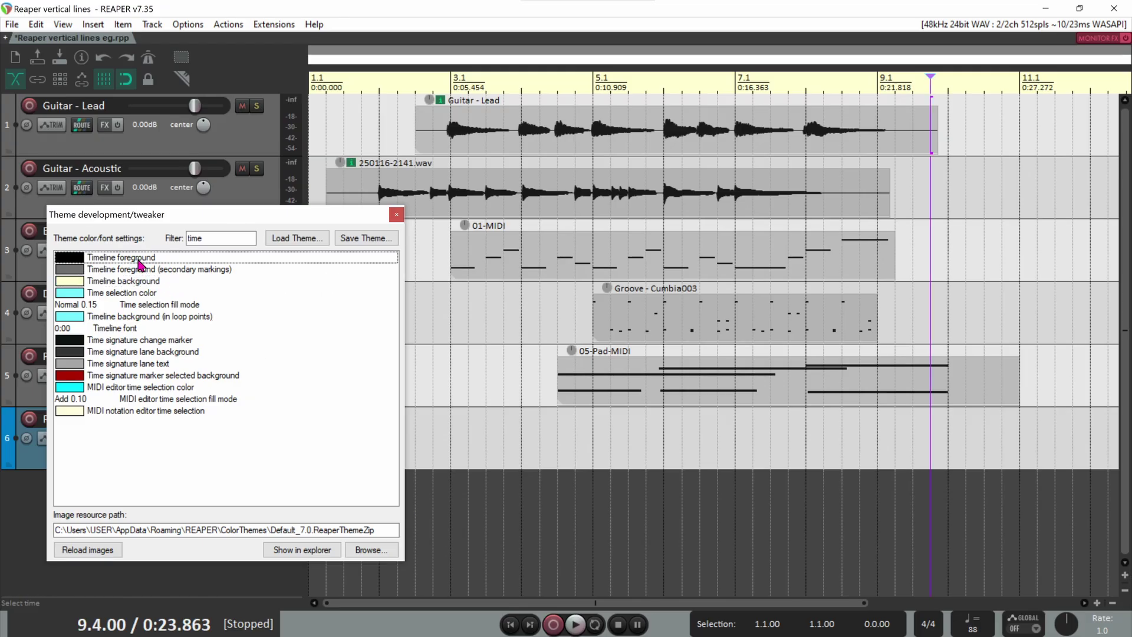
double_click(139, 261)
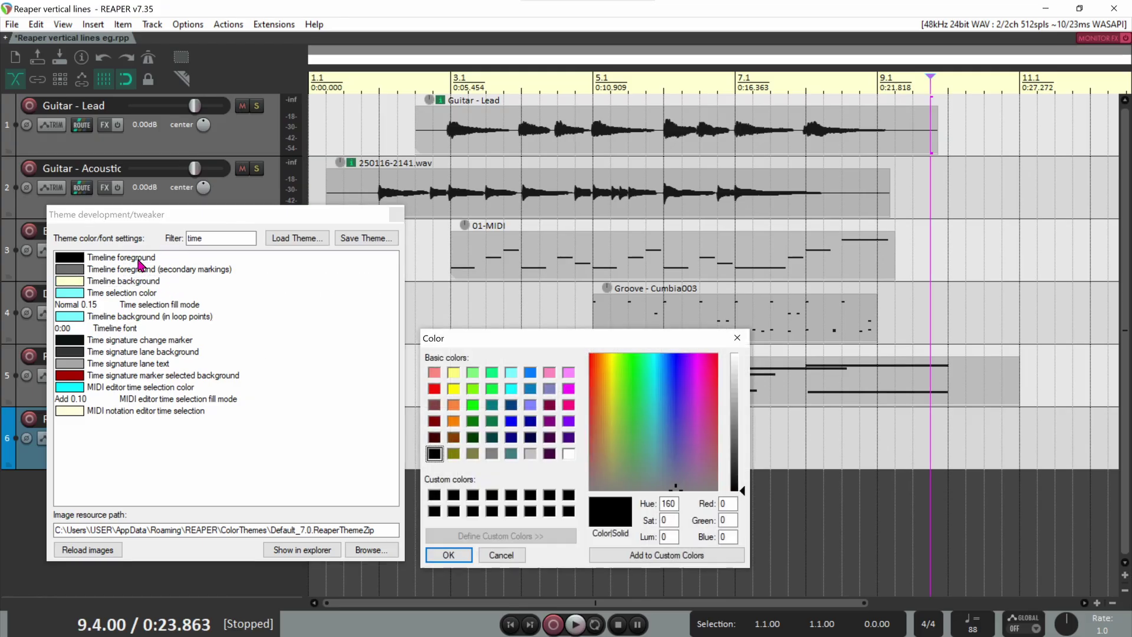
click(448, 555)
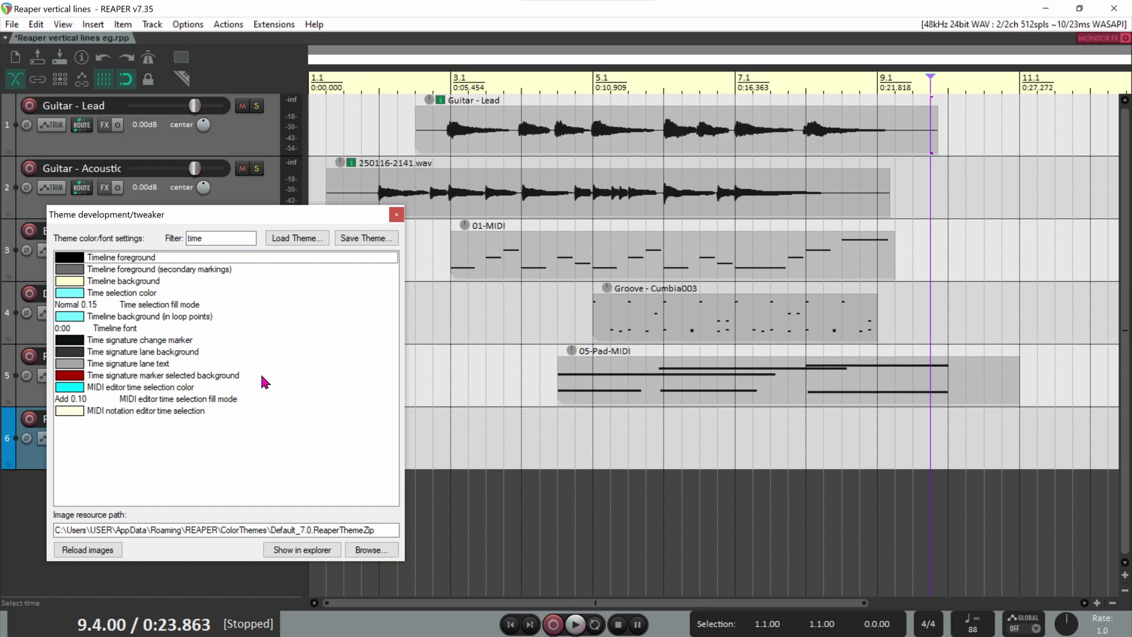
double_click(125, 294)
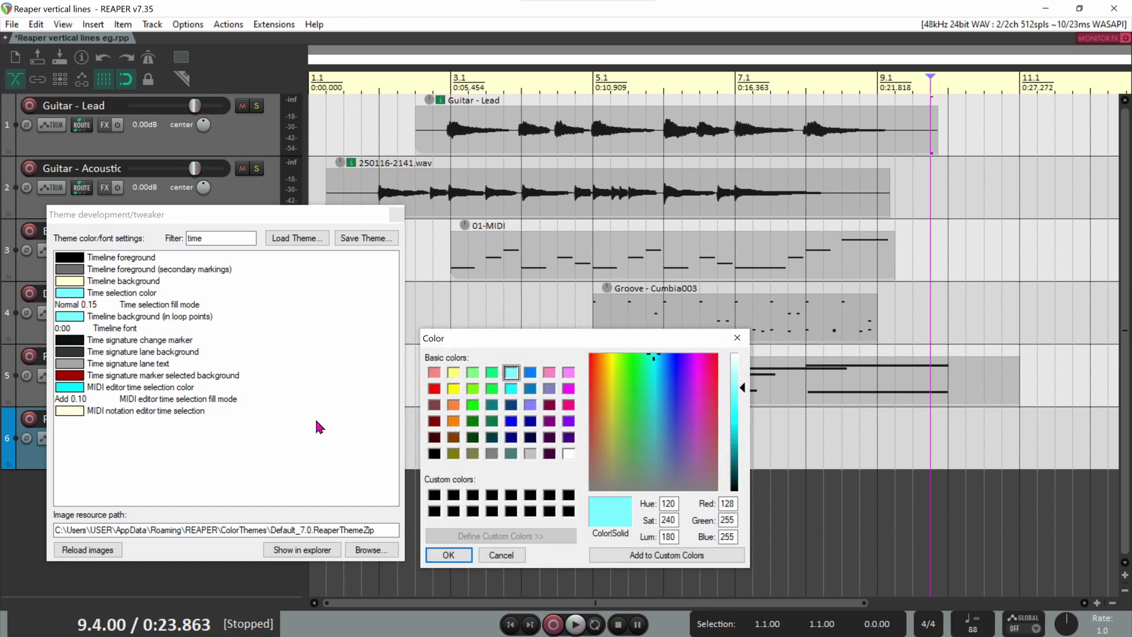
click(447, 554)
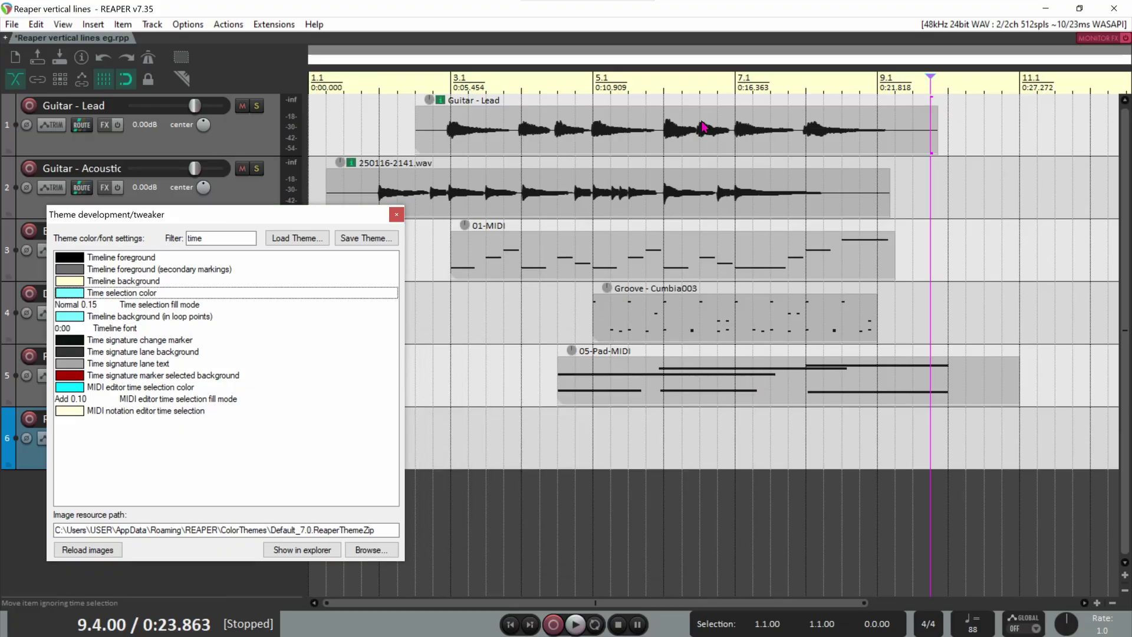
- Select time from 6.3 to 7.4 and preview the time selection fill at alpha 1
drag(701, 95, 788, 95)
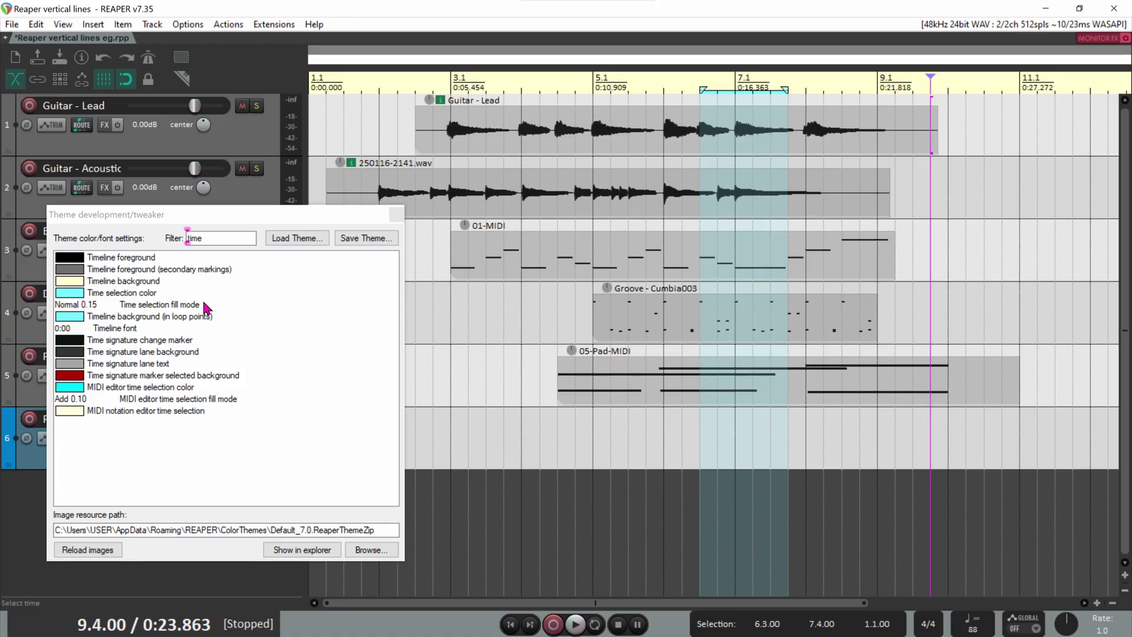
double_click(143, 309)
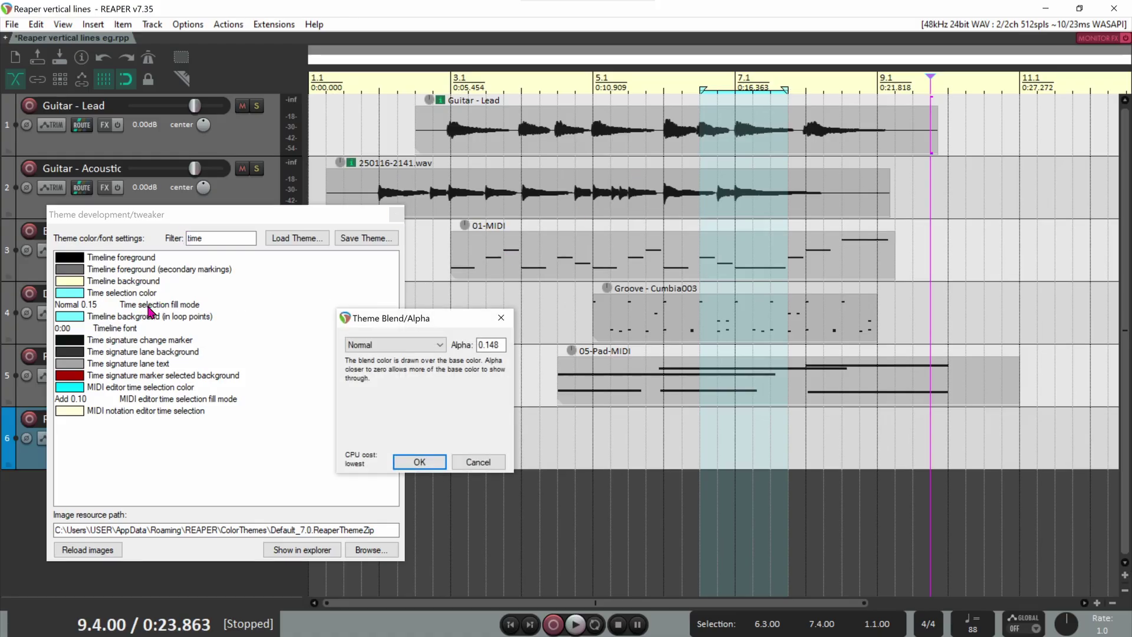
click(491, 344)
double_click(492, 344)
text(1)
click(428, 464)
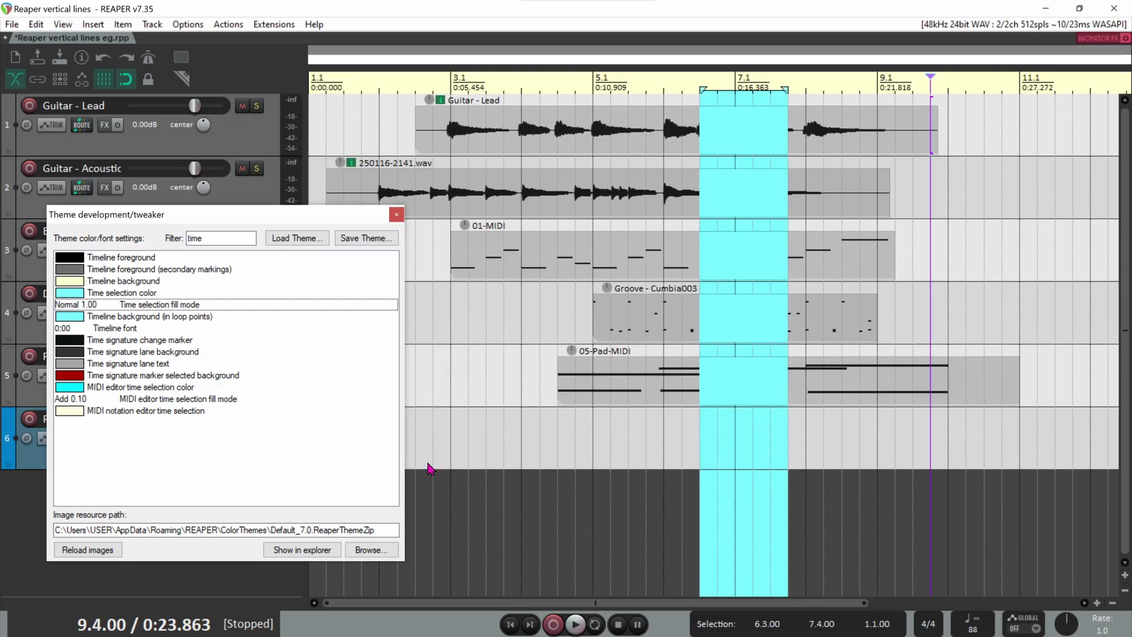
- Set the time selection fill mode alpha back to 0.15
double_click(134, 306)
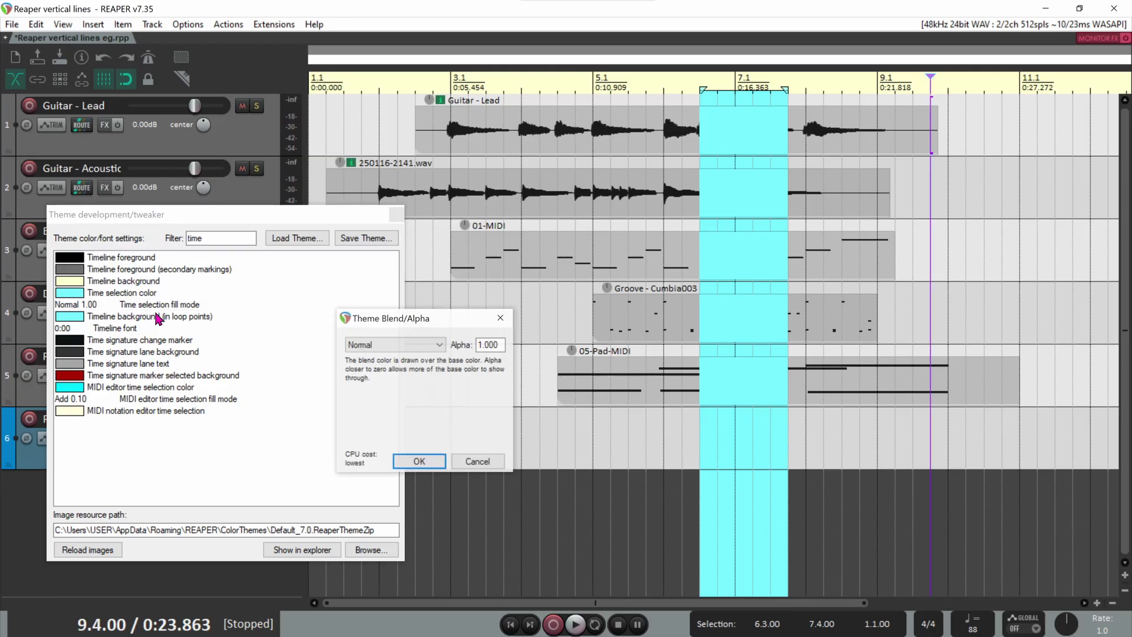
double_click(490, 345)
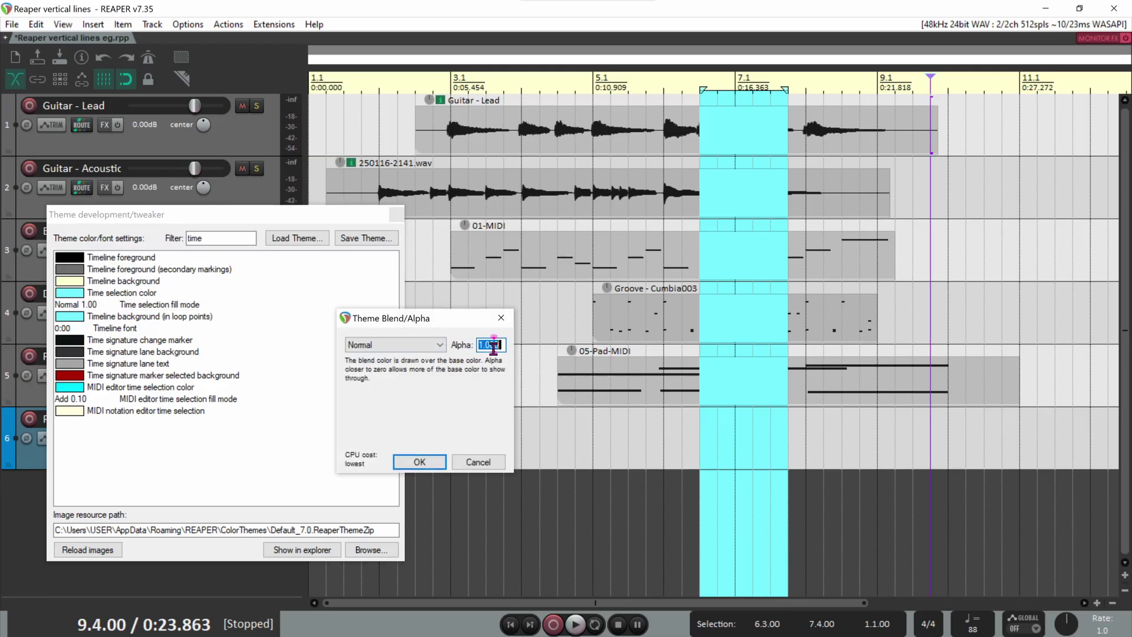
text(0.15)
click(435, 463)
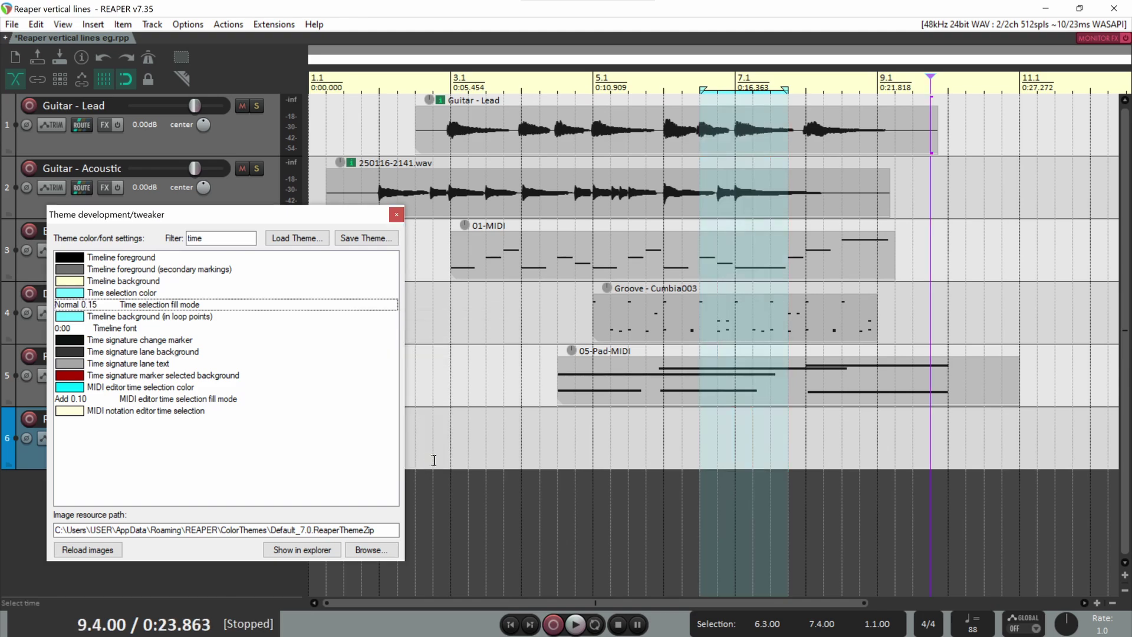
- Confirm the Timeline background (in loop points) colour without changes
double_click(142, 318)
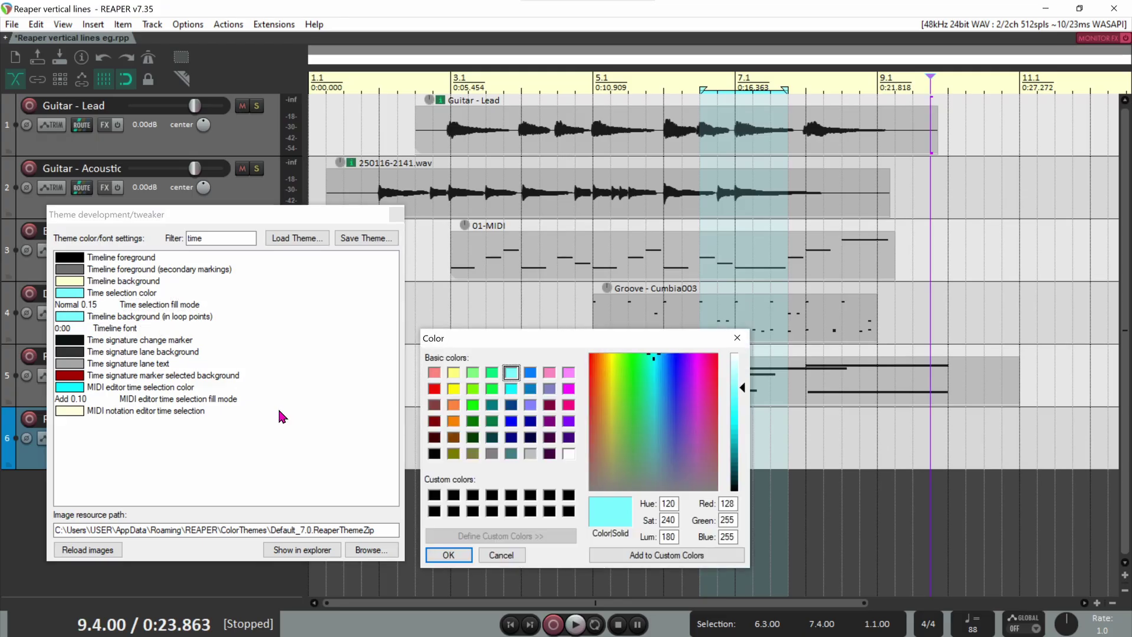
click(449, 557)
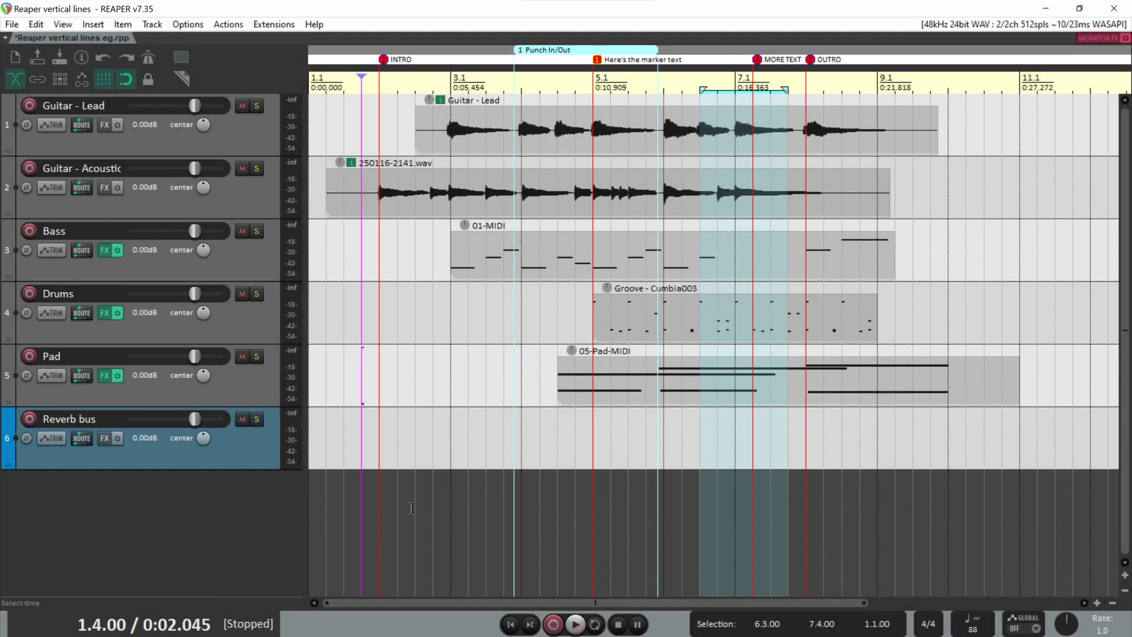
- Select the 05-Pad-MIDI item on the Pad track and open it for MIDI editing
click(896, 384)
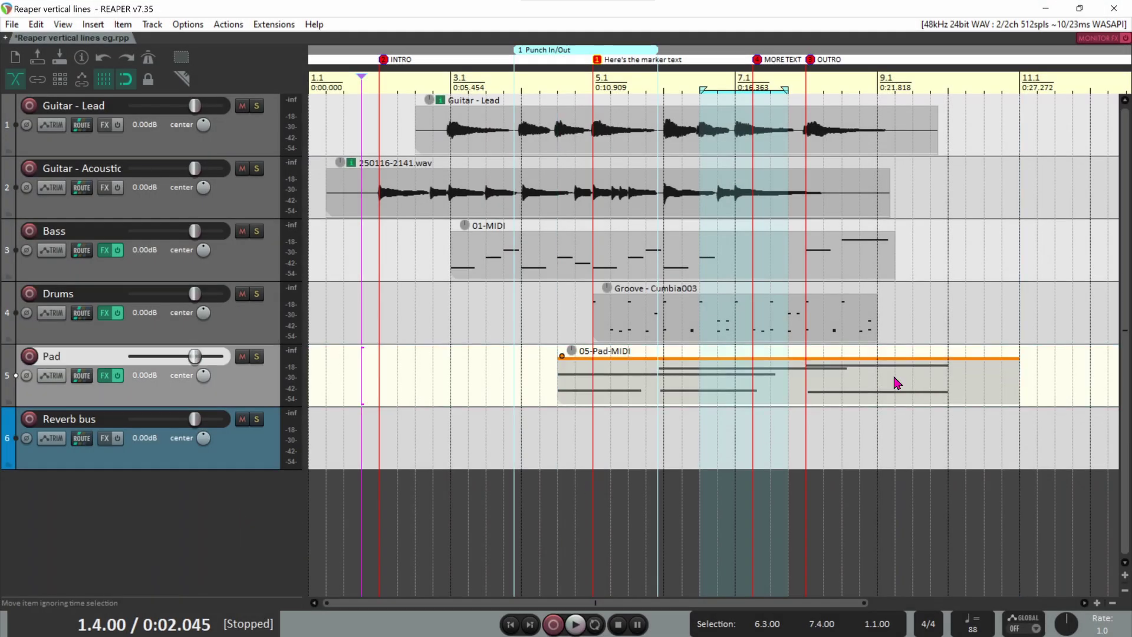
double_click(897, 383)
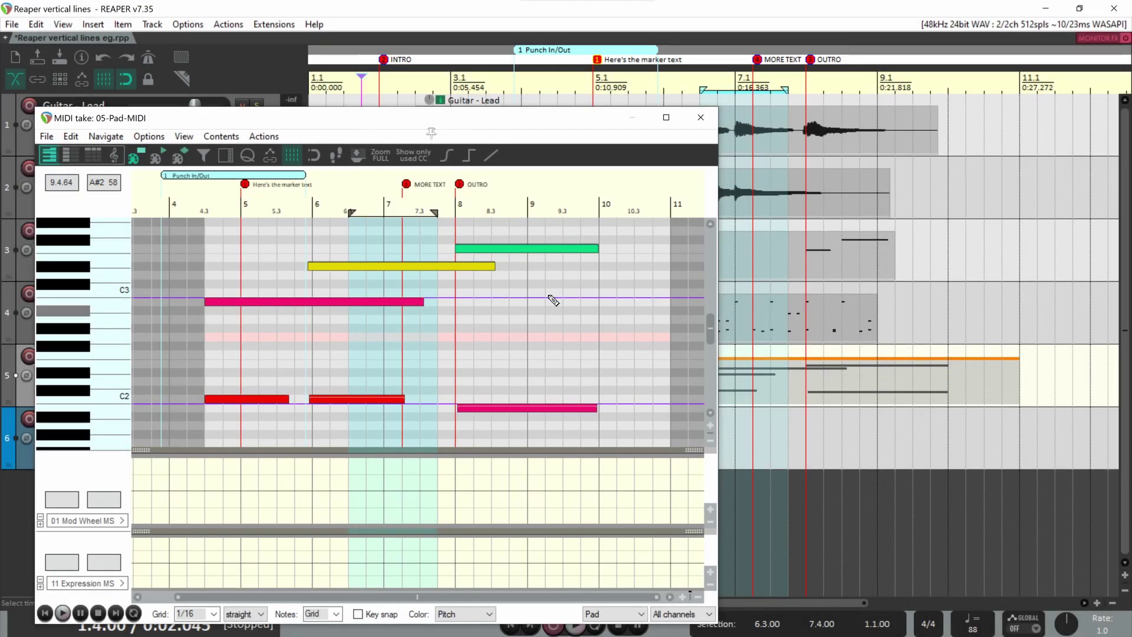
- Reopen the theme tweaker beside the MIDI editor, filtered to 'MIDI grid'
click(228, 25)
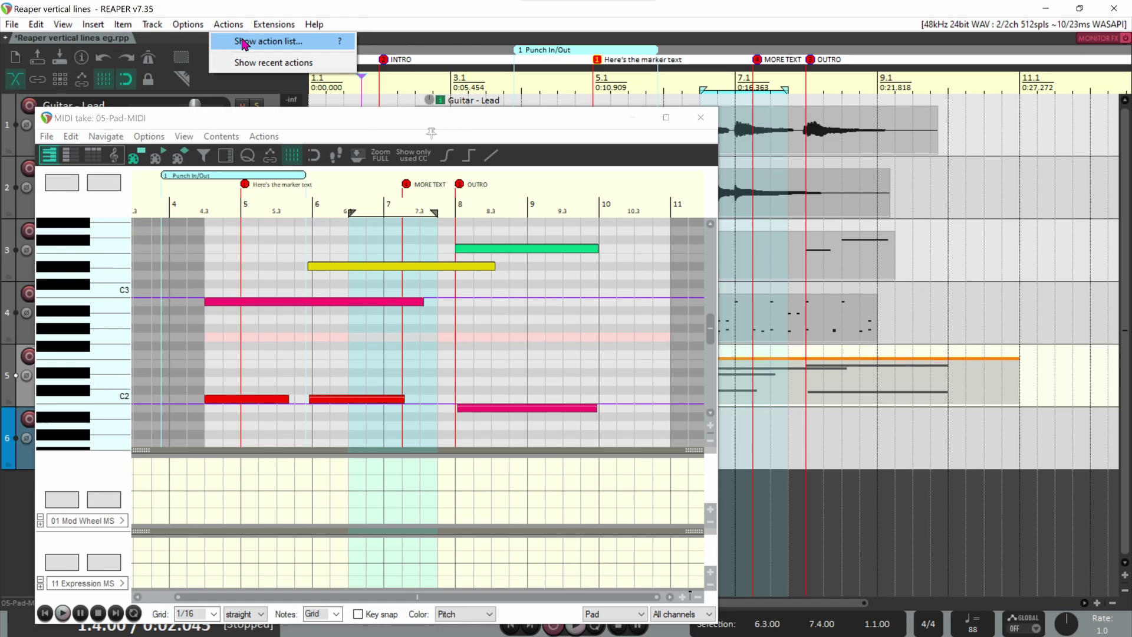
click(244, 39)
text(twea)
double_click(568, 177)
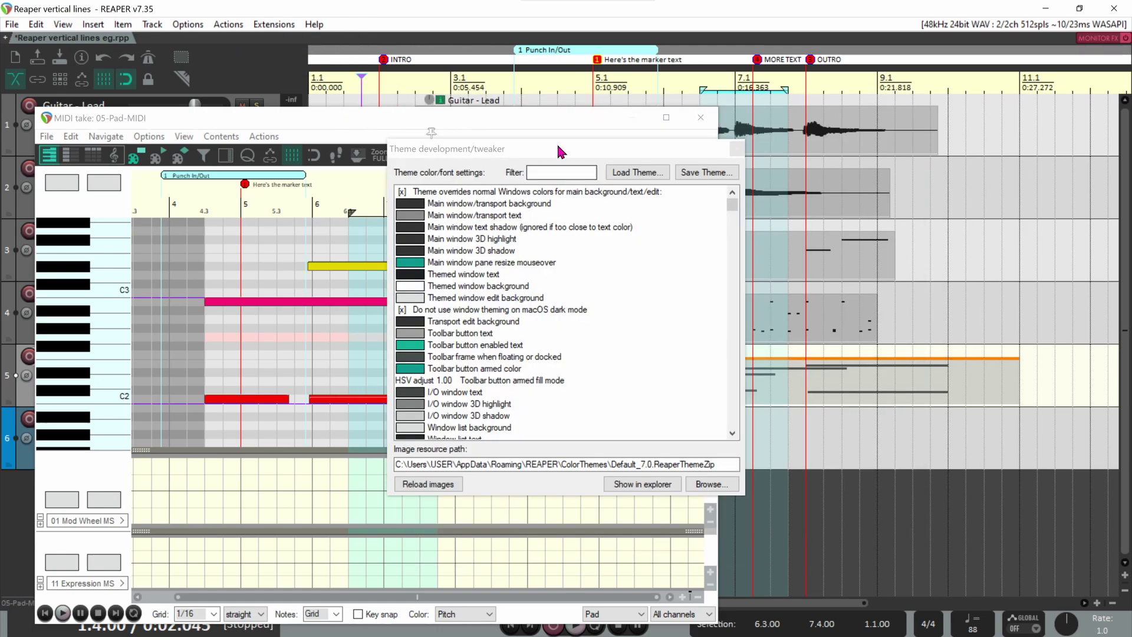
drag(557, 142, 920, 146)
text(MIDI grid)
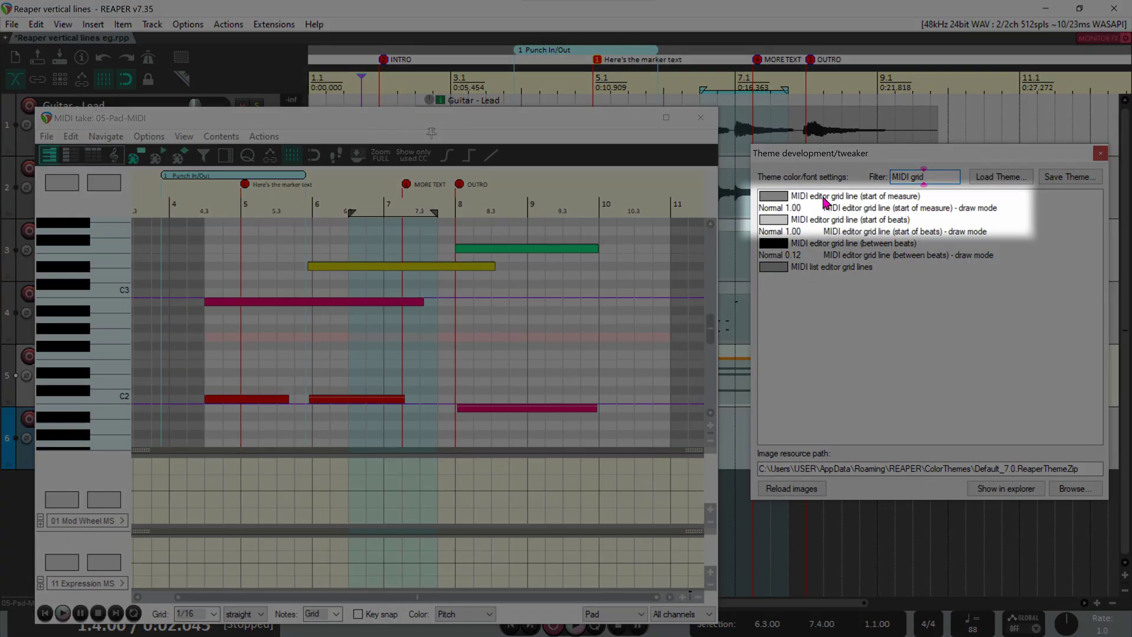
- Preview blue MIDI measure grid lines and magenta beat grid lines
double_click(773, 196)
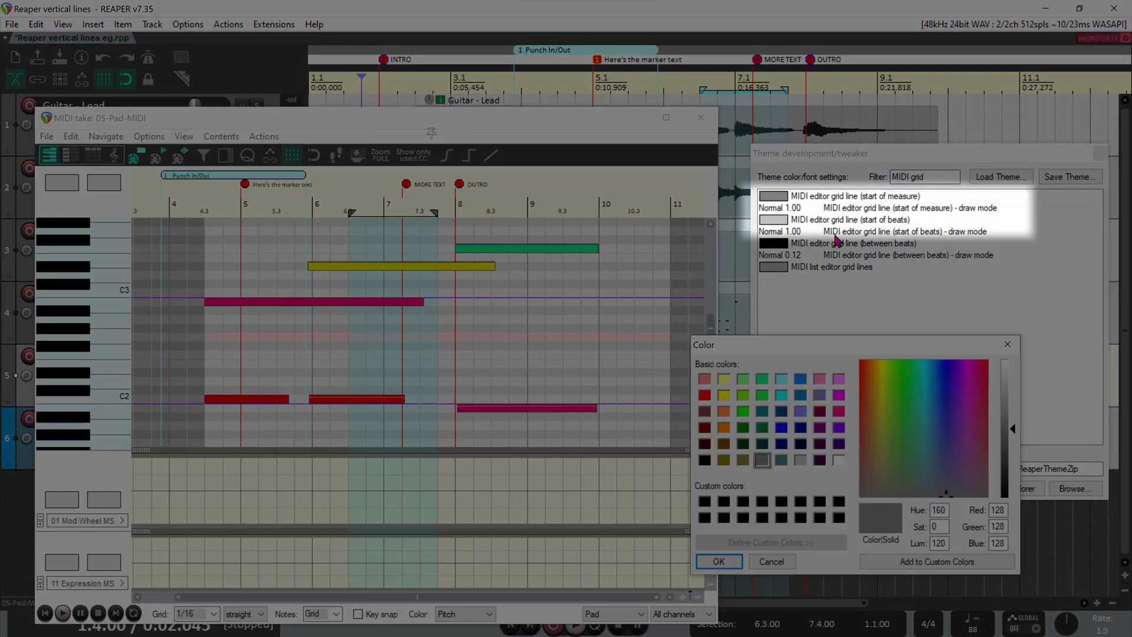
click(786, 425)
click(719, 561)
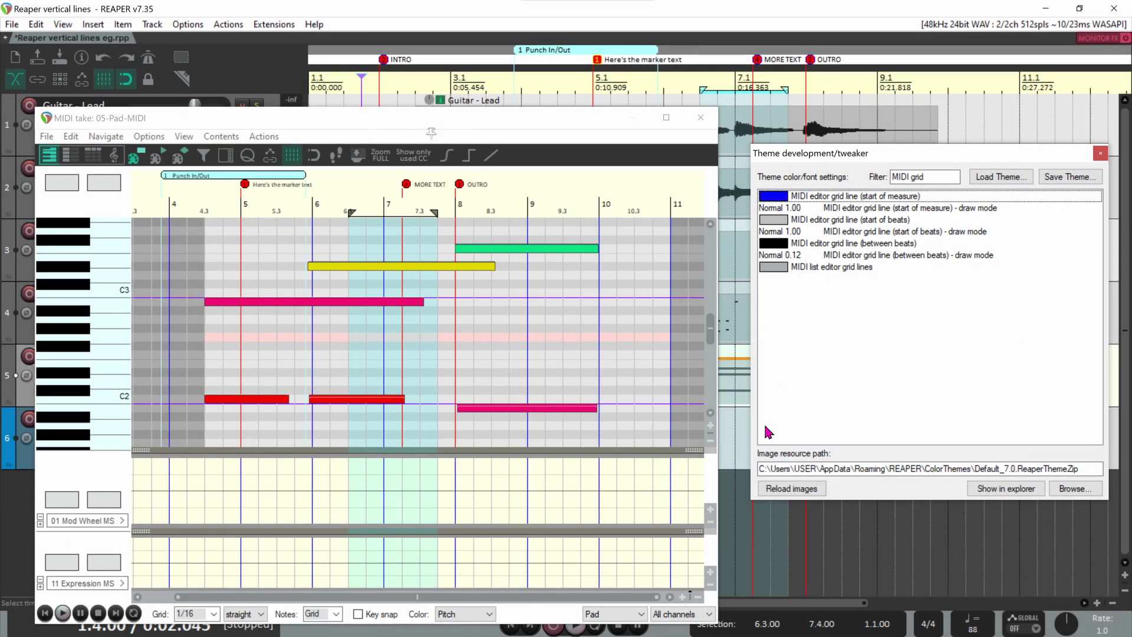
double_click(822, 220)
click(839, 394)
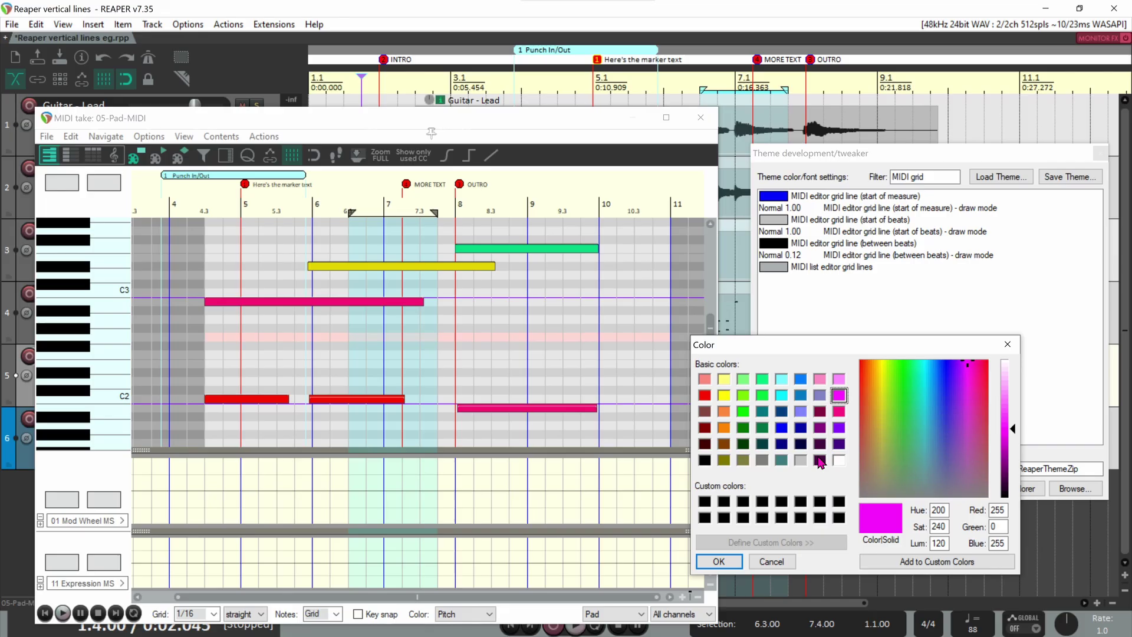
click(727, 563)
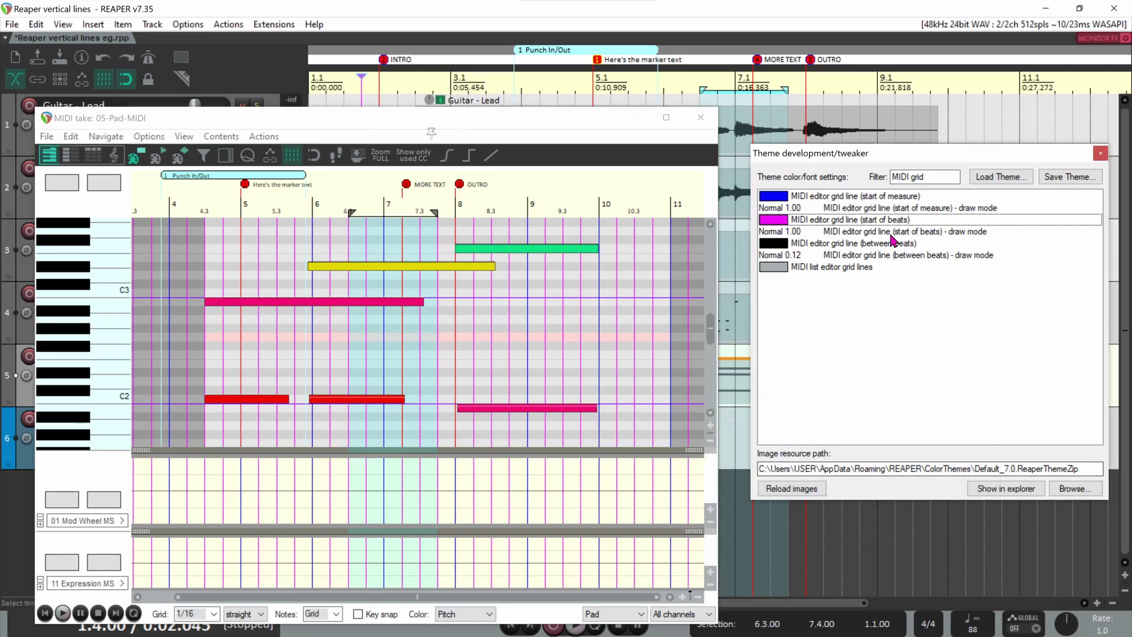
- Restore medium grey MIDI measure grid lines and light grey beat grid lines
double_click(831, 198)
click(765, 460)
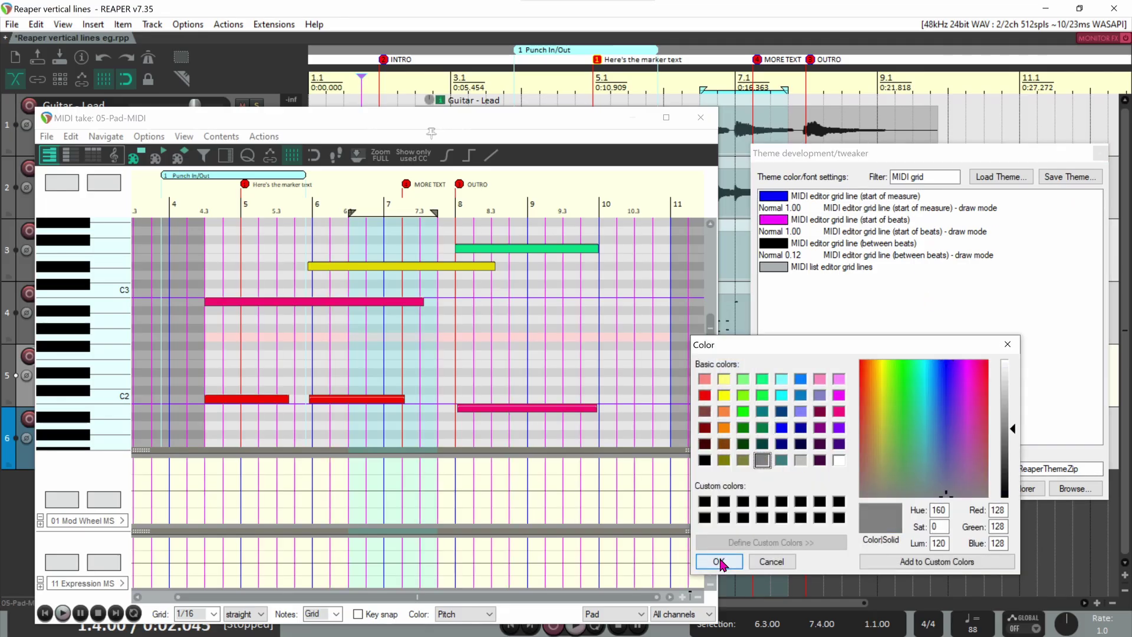
double_click(814, 220)
click(801, 459)
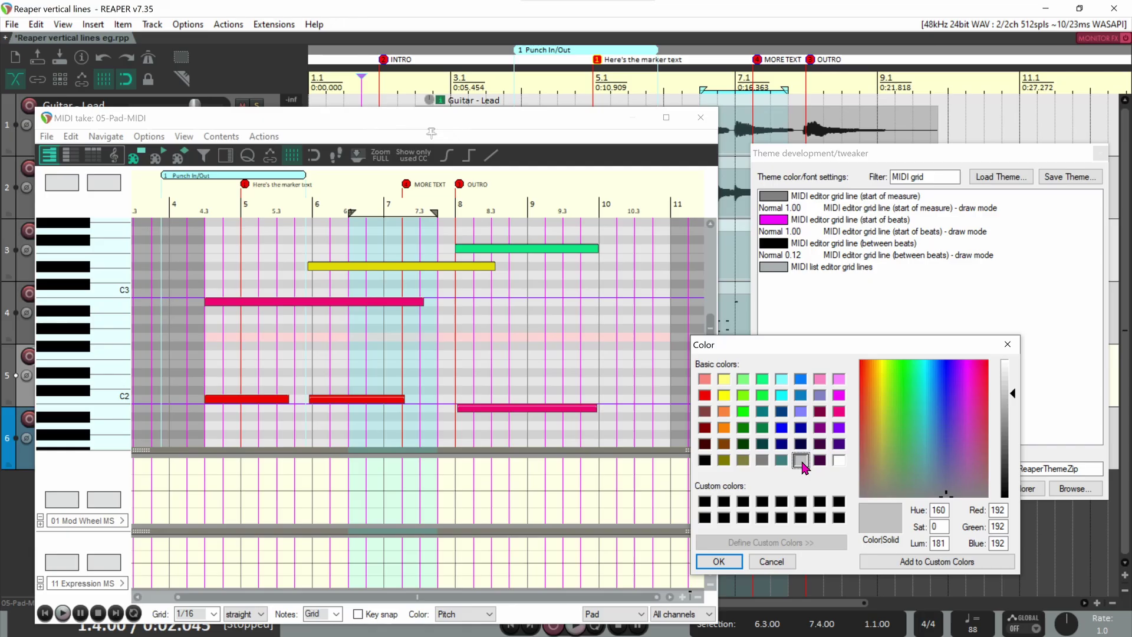
click(719, 561)
- Refilter the tweaker to 'MIDI ruler' and preview green MIDI editor ruler text
click(954, 178)
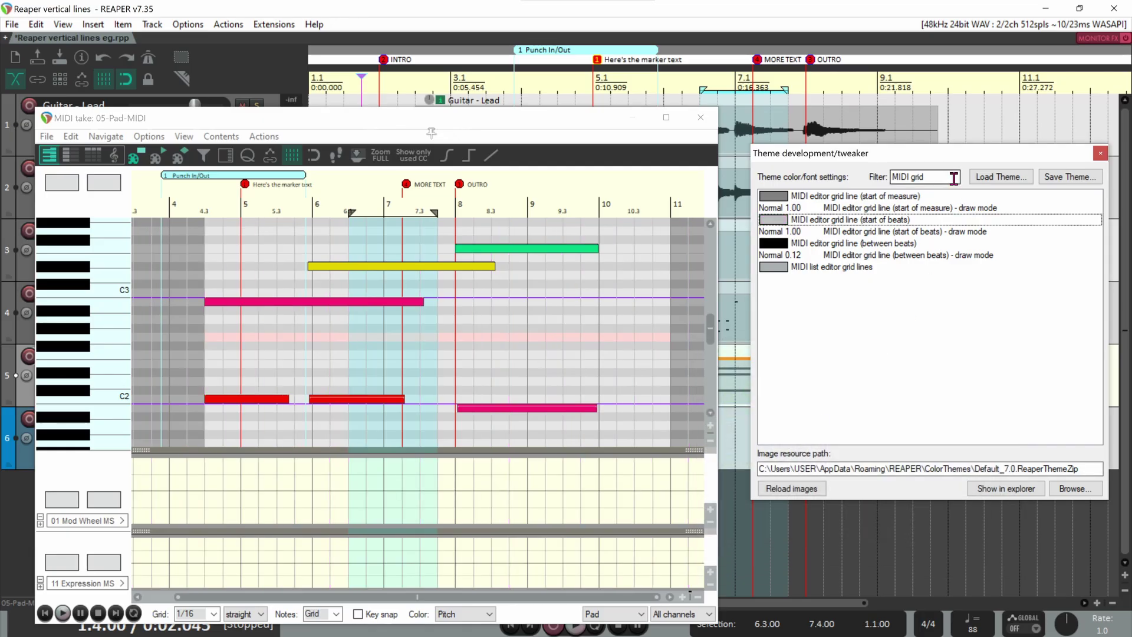
key(BackSpace)
key(BackSpace)
key(BackSpace)
key(BackSpace)
text(ruler)
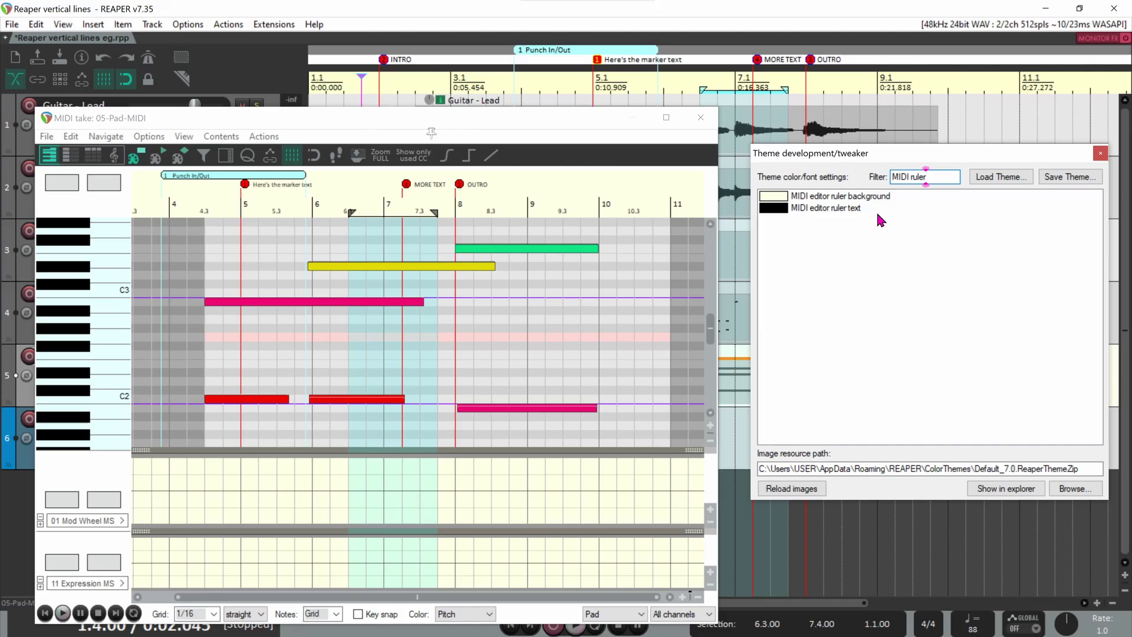
double_click(839, 210)
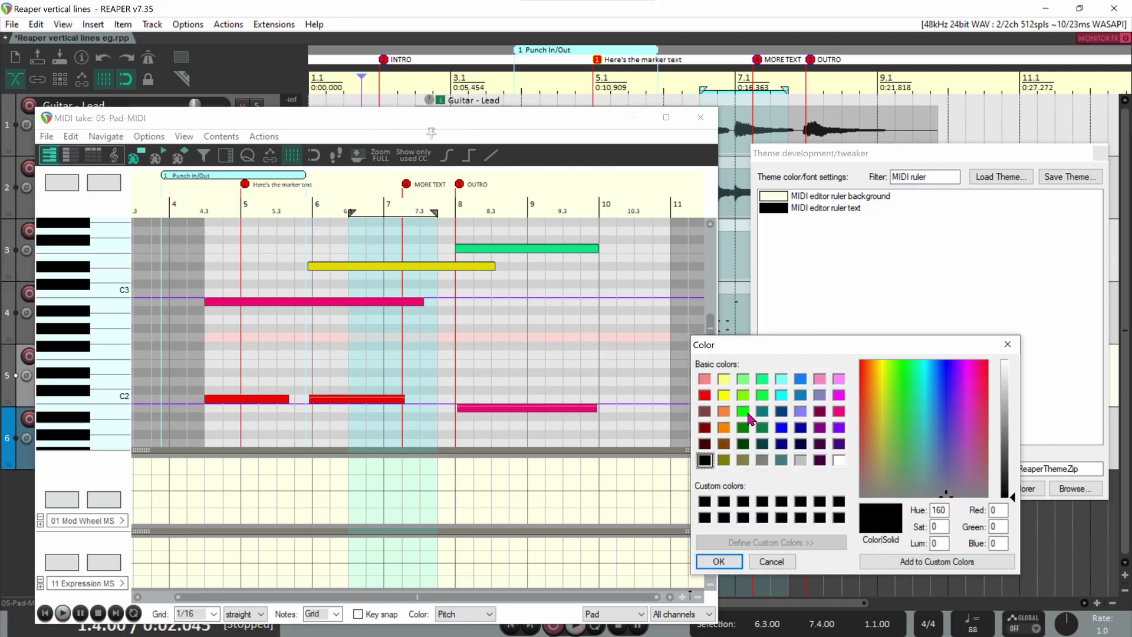
click(744, 412)
click(719, 562)
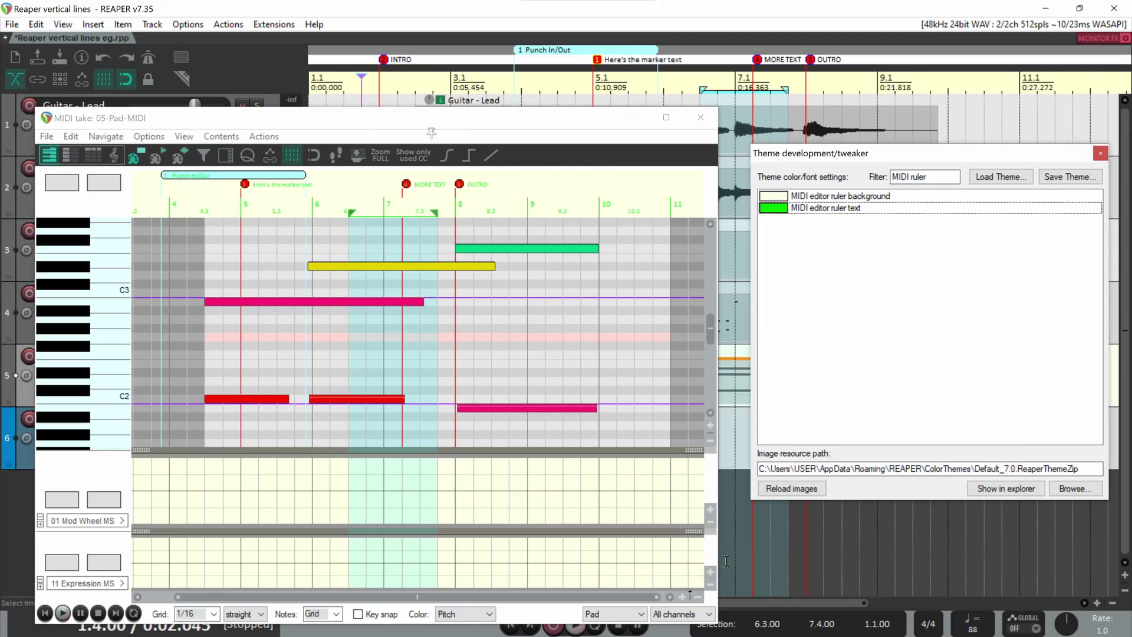
- Set the MIDI editor ruler text back to black and save the project
double_click(863, 205)
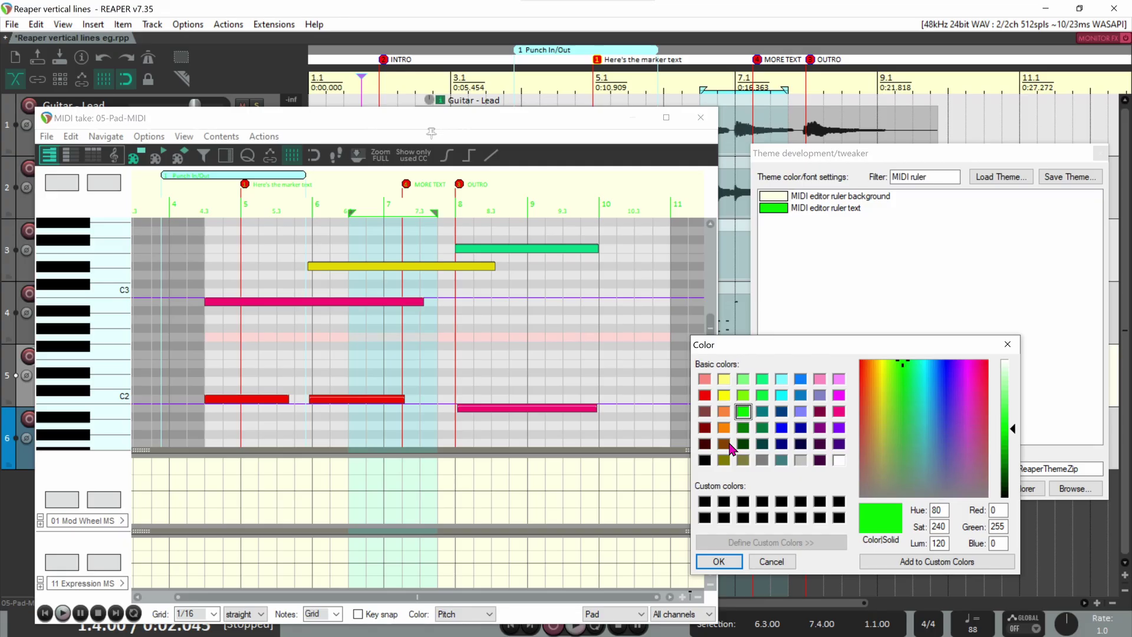
click(706, 461)
click(719, 562)
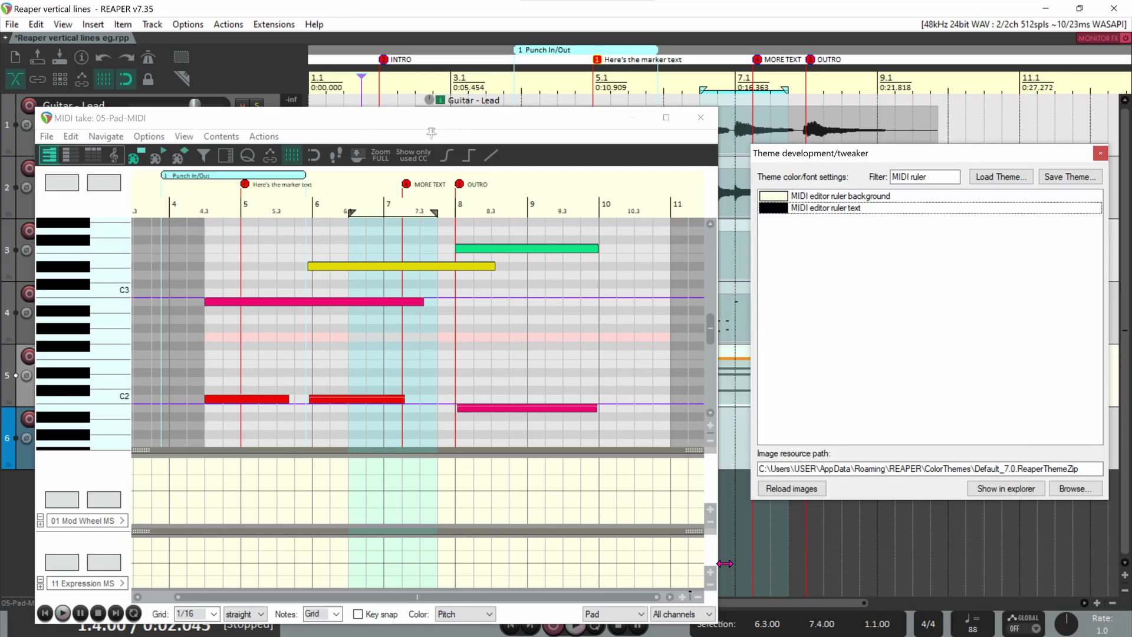
key(ctrl+s)
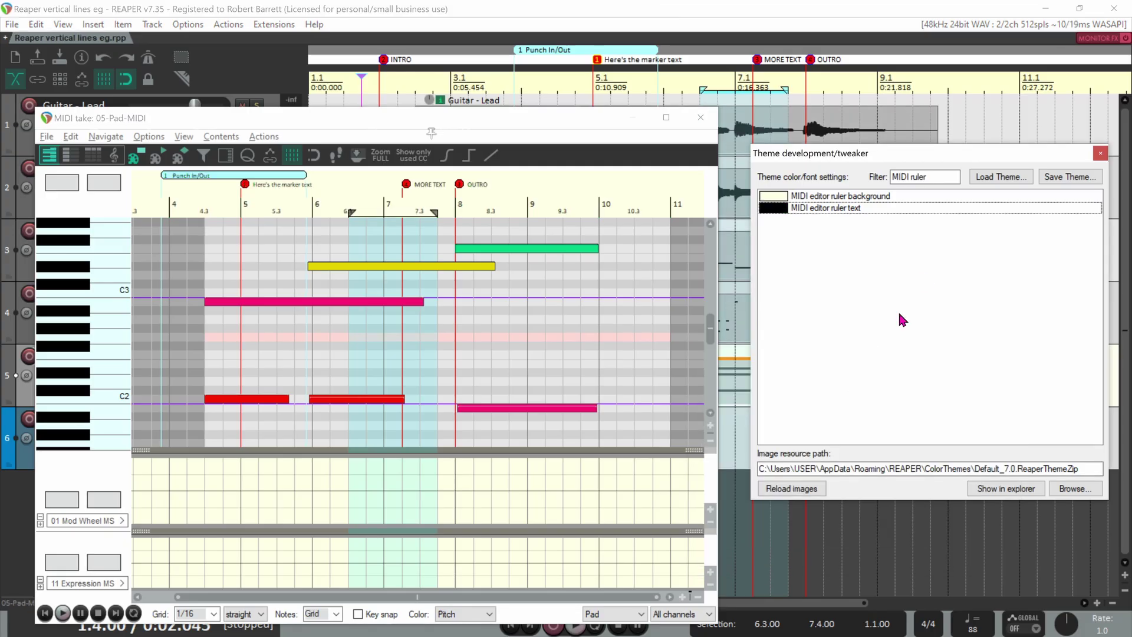
- Filter the theme settings to 'MIDI time' and make the MIDI editor time selection colour purple
double_click(939, 178)
text(time)
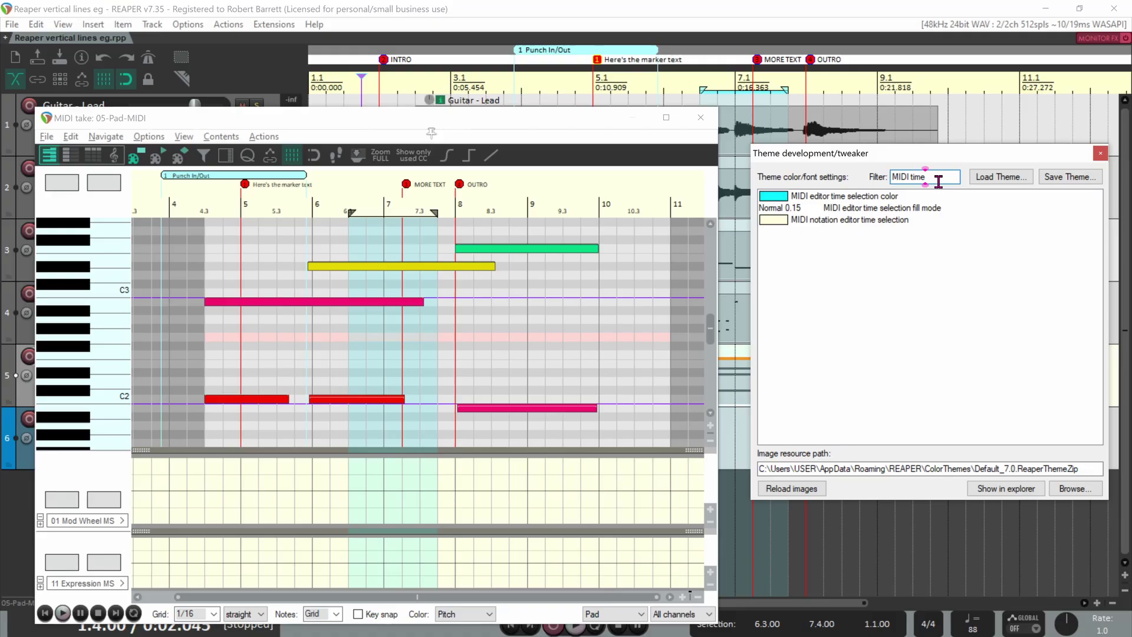
double_click(883, 198)
click(568, 421)
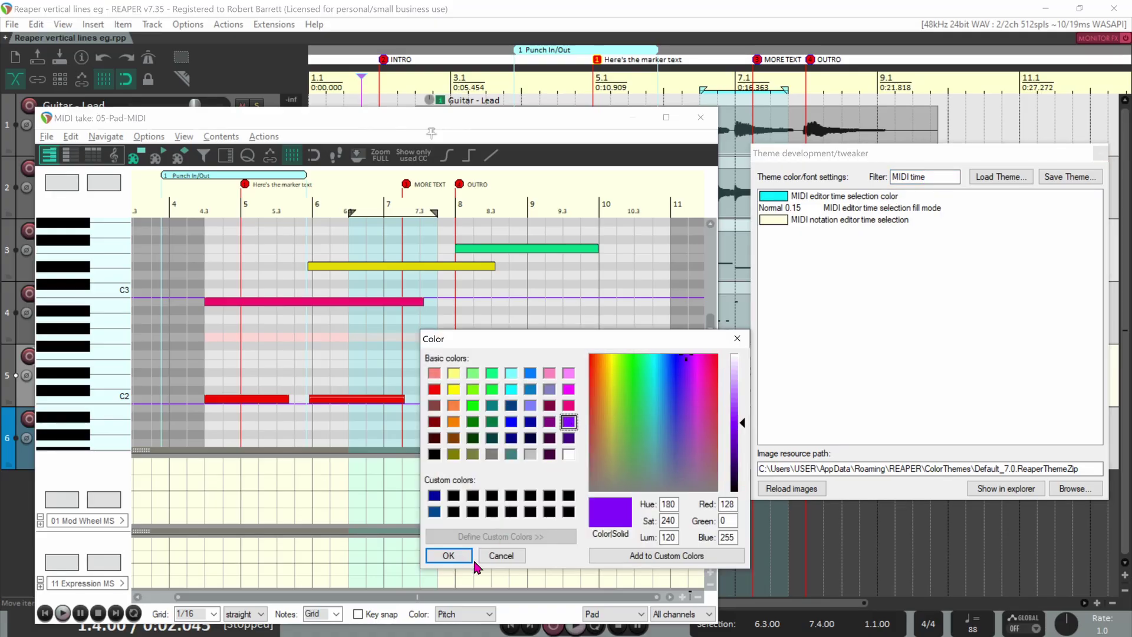
click(446, 555)
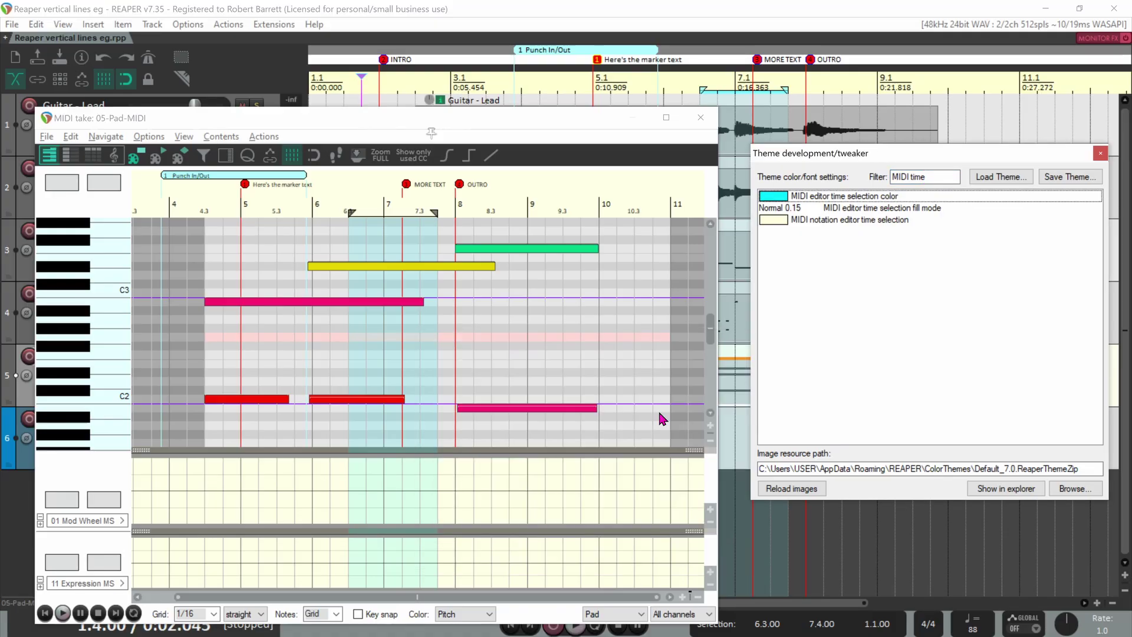
- Change the MIDI editor time selection colour back to cyan
double_click(848, 199)
click(511, 390)
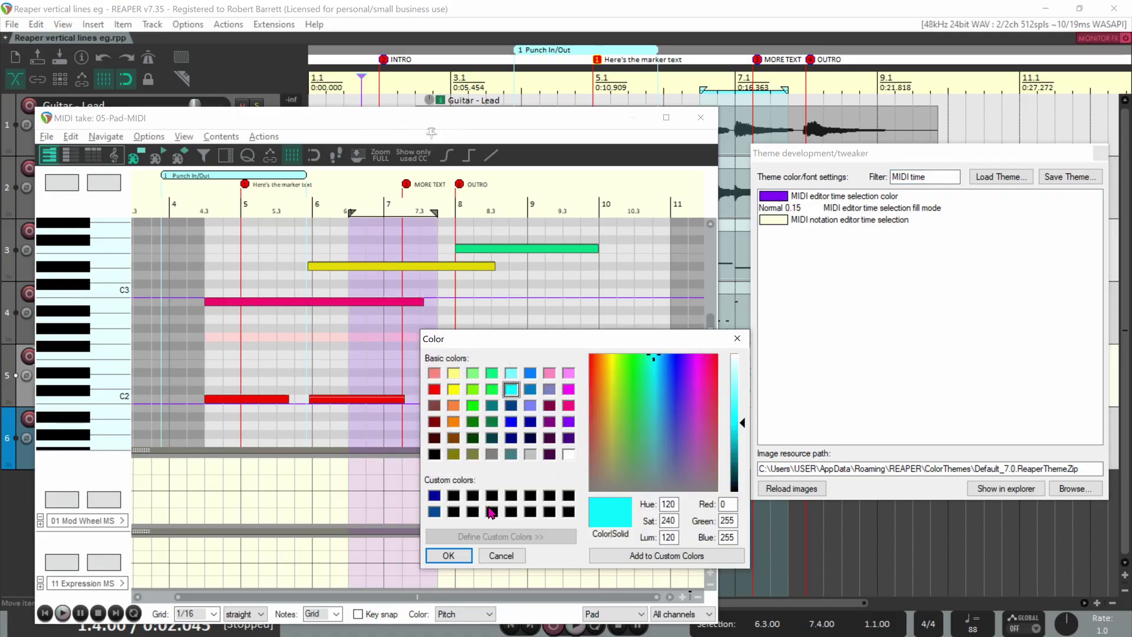
click(456, 556)
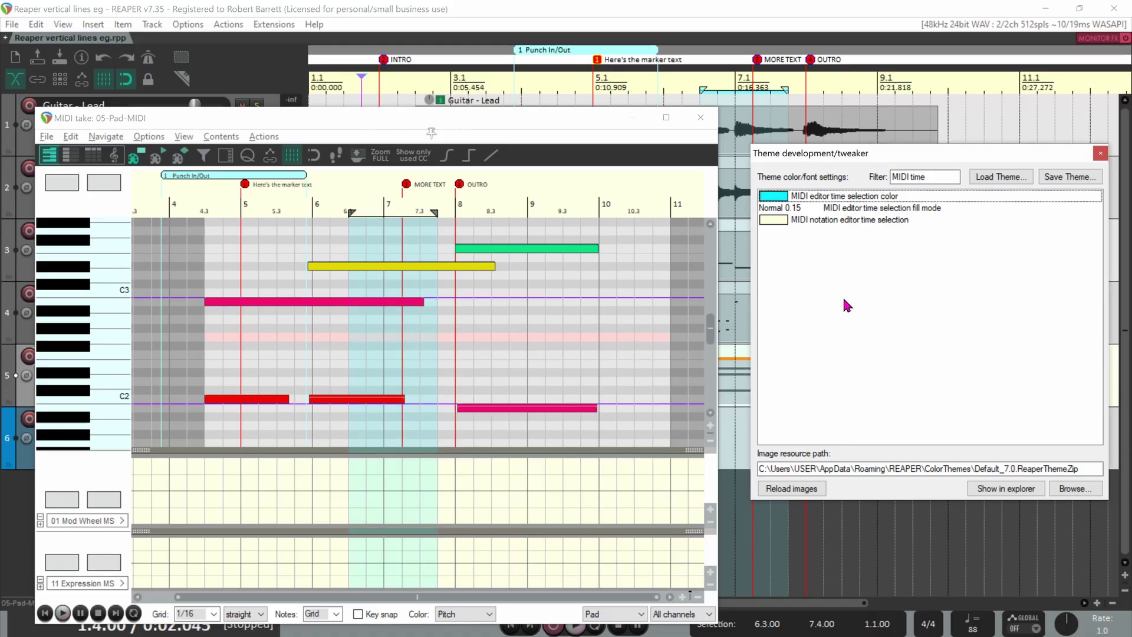
- Change the Theme Tweaker filter to 'MIDI background color' to list the MIDI background colour entries
click(936, 177)
key(BackSpace)
key(BackSpace)
key(BackSpace)
key(BackSpace)
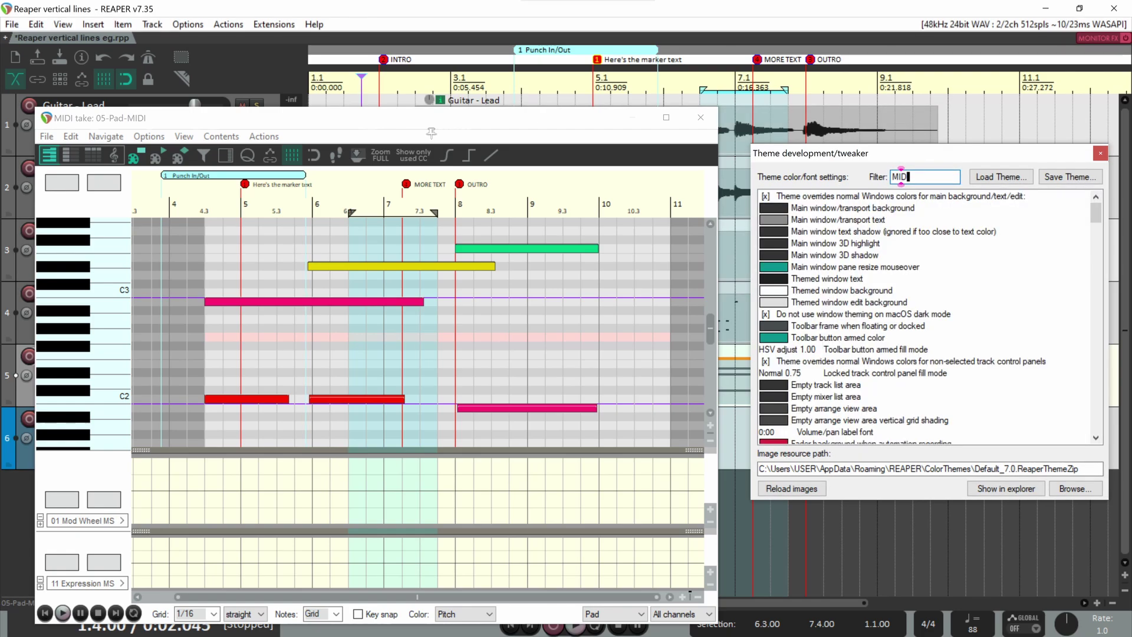
text(background colo)
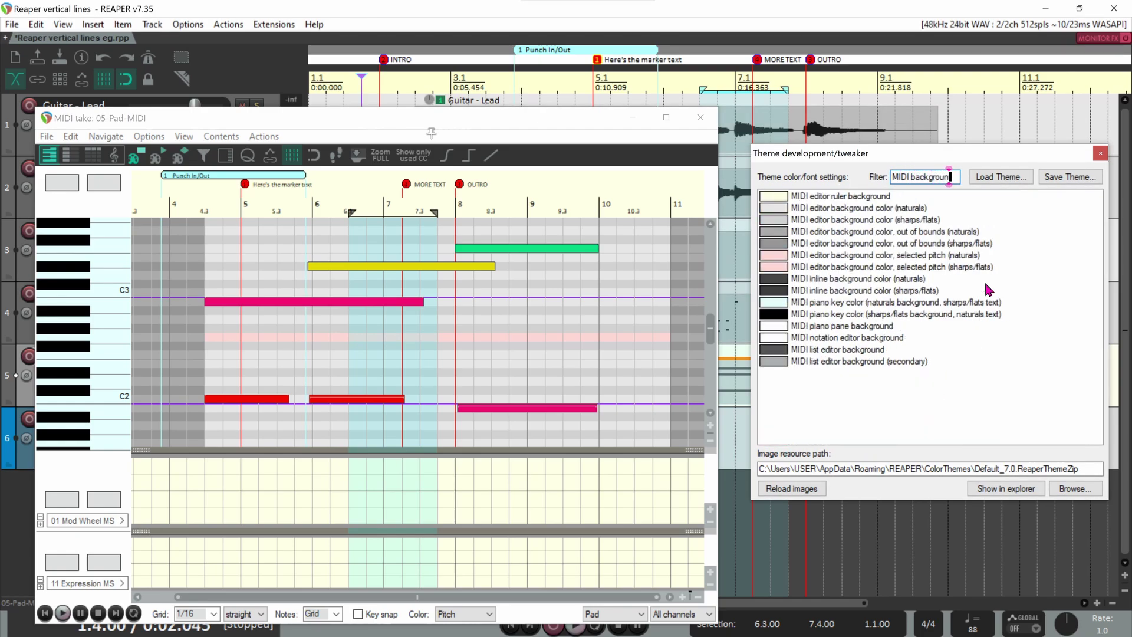
text(r)
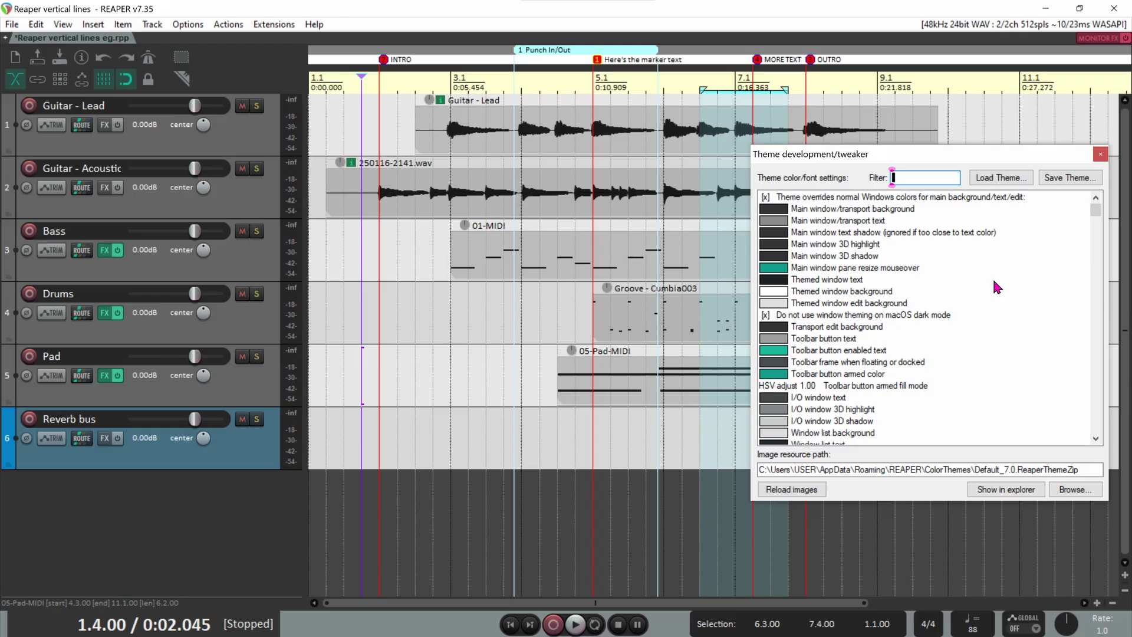
- Filter by 'cursor', keep the Play cursor green, and watch it during a short playback
text(cur)
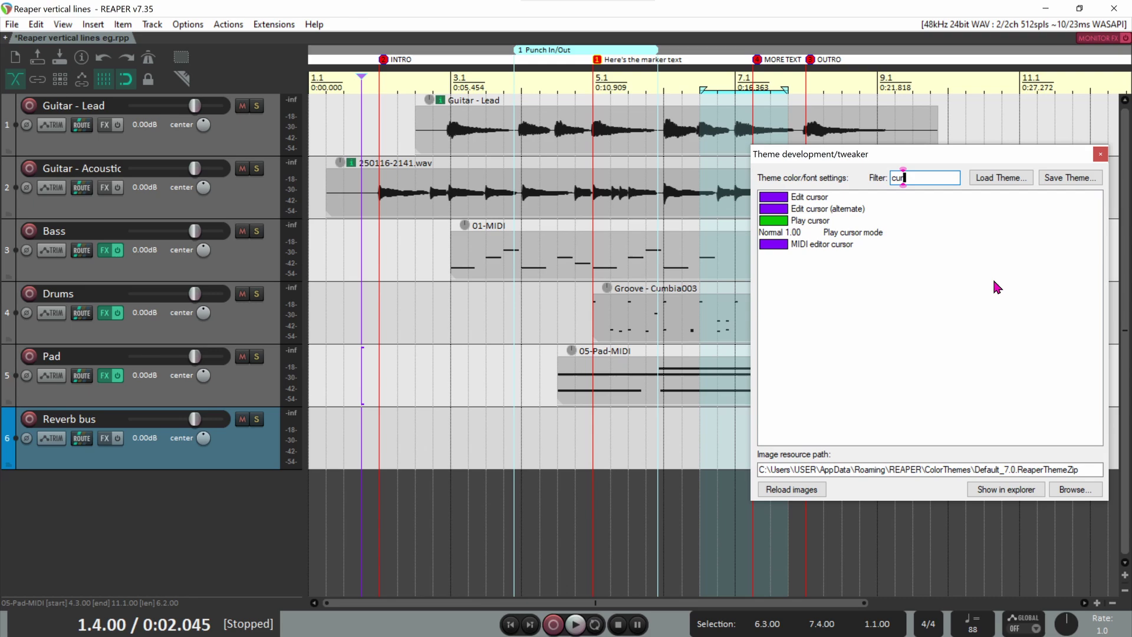
text(sor)
double_click(823, 221)
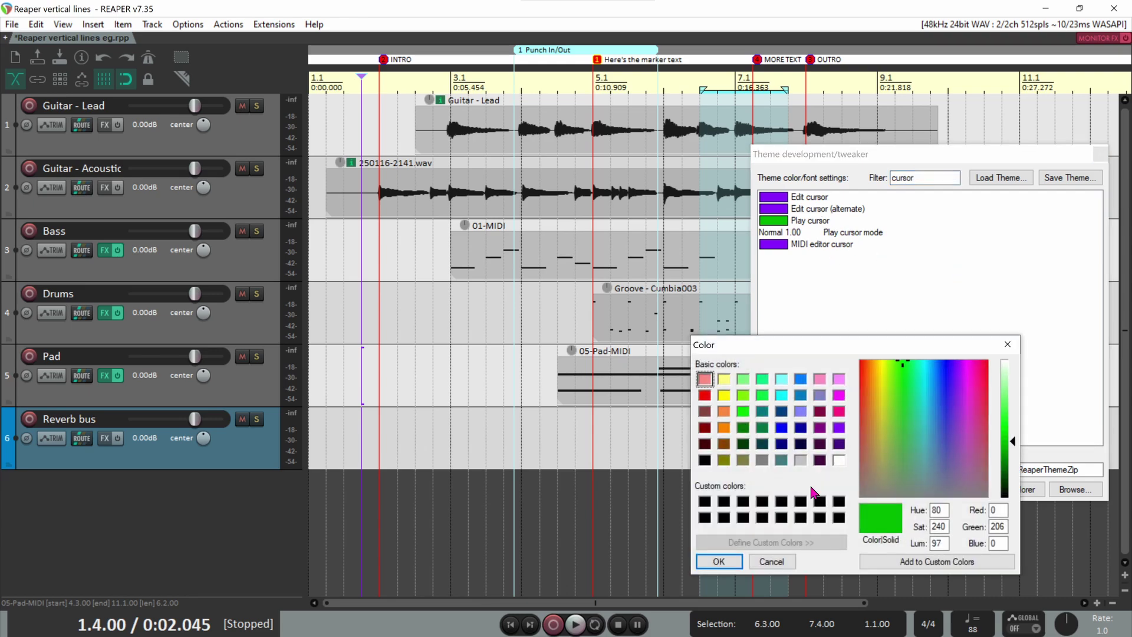
click(719, 562)
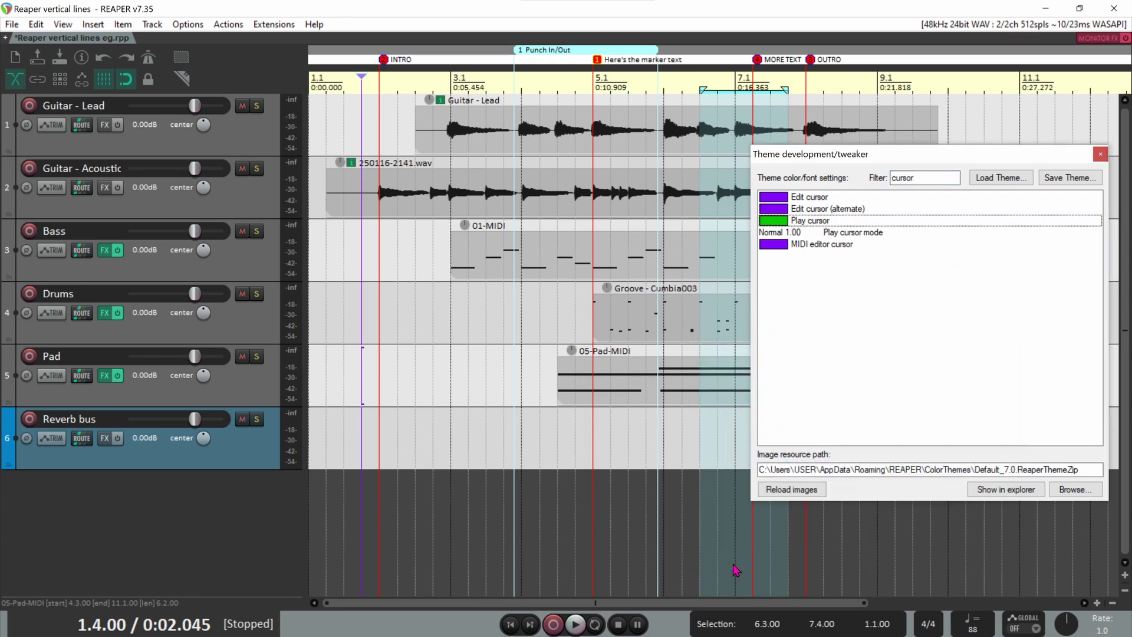
click(576, 625)
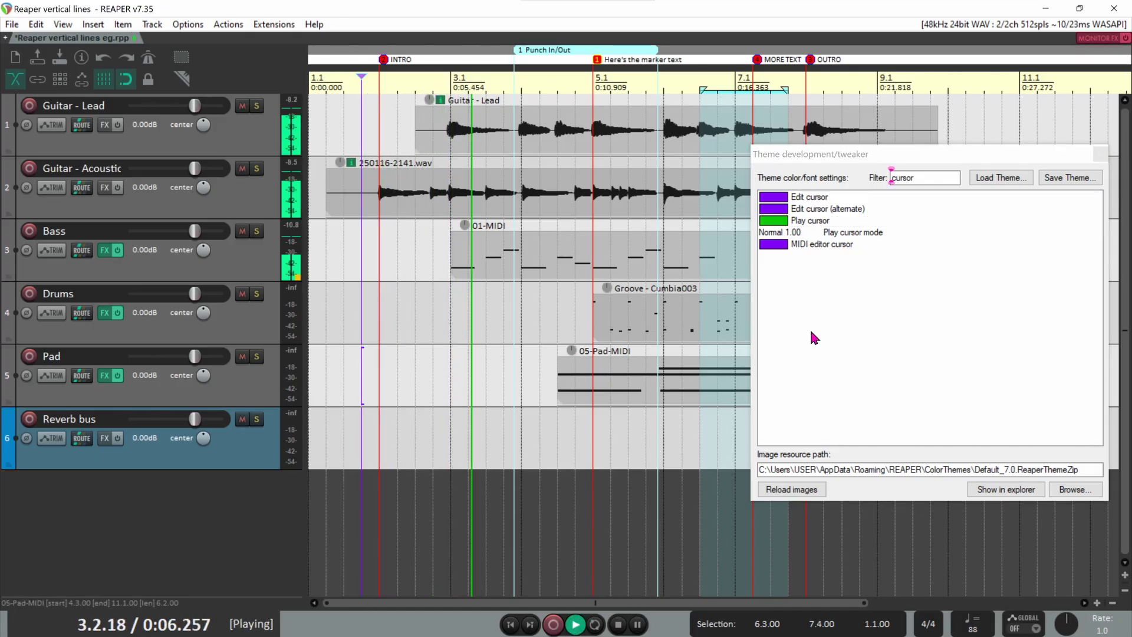
key(space)
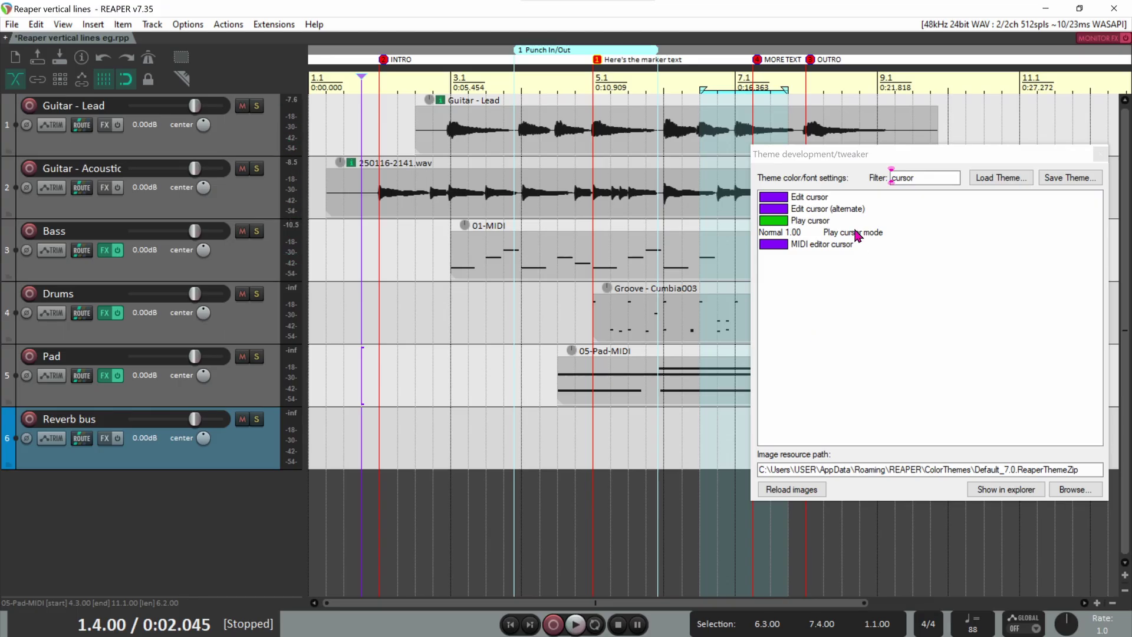
- Set the Edit cursor (alternate) colour to yellow
double_click(847, 212)
click(724, 395)
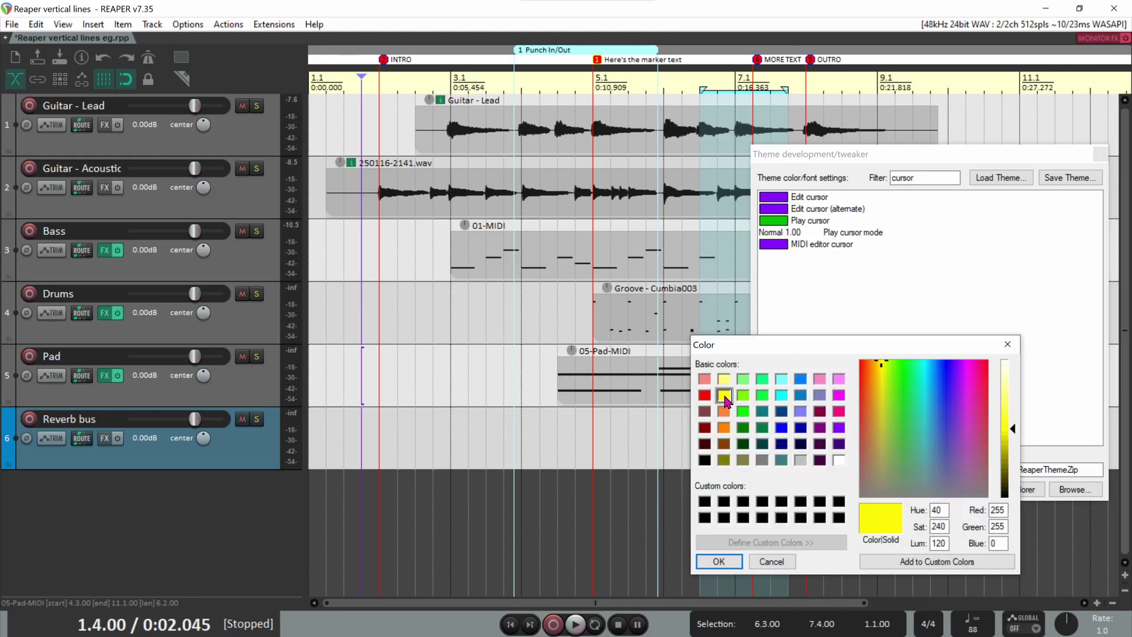
click(719, 562)
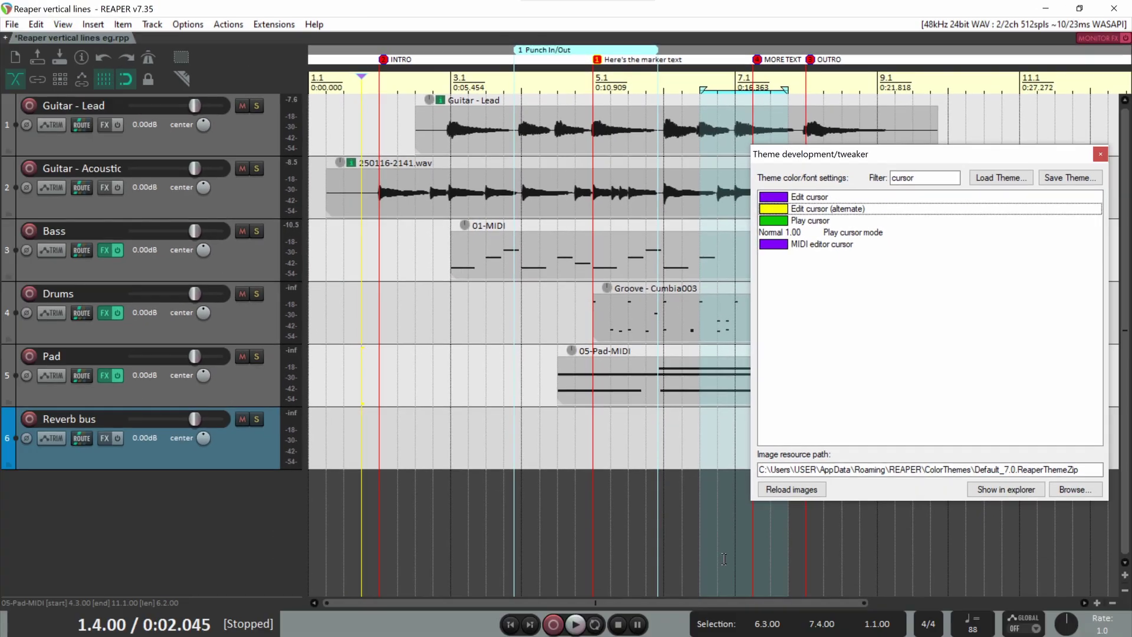
- Open the 05-Pad-MIDI item in the MIDI editor and set the MIDI editor cursor colour to black
double_click(651, 389)
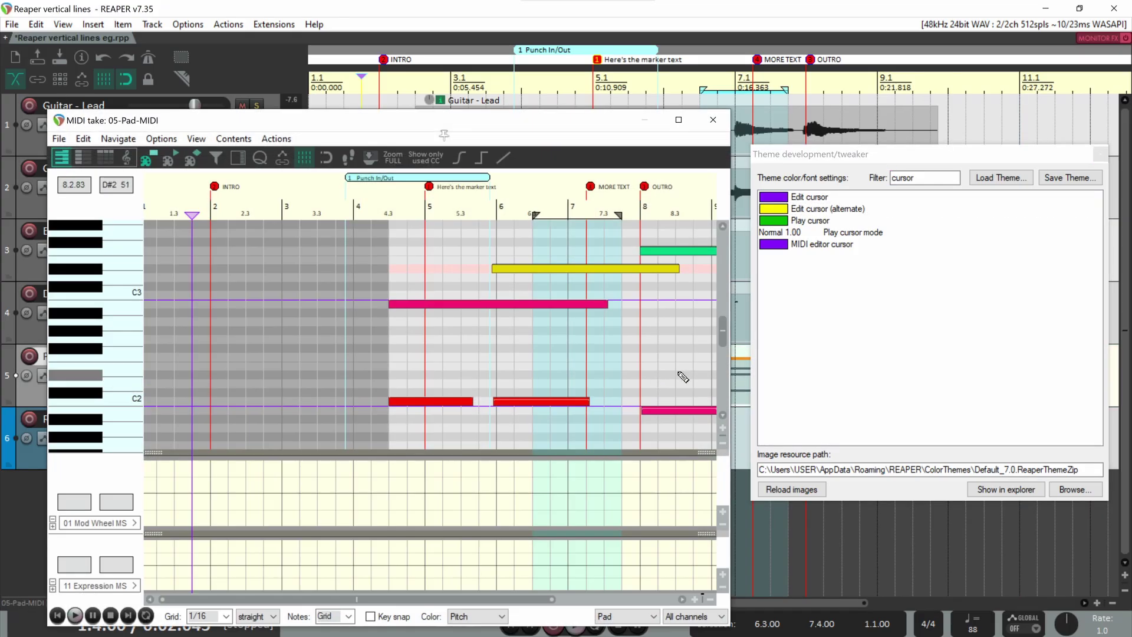
double_click(827, 242)
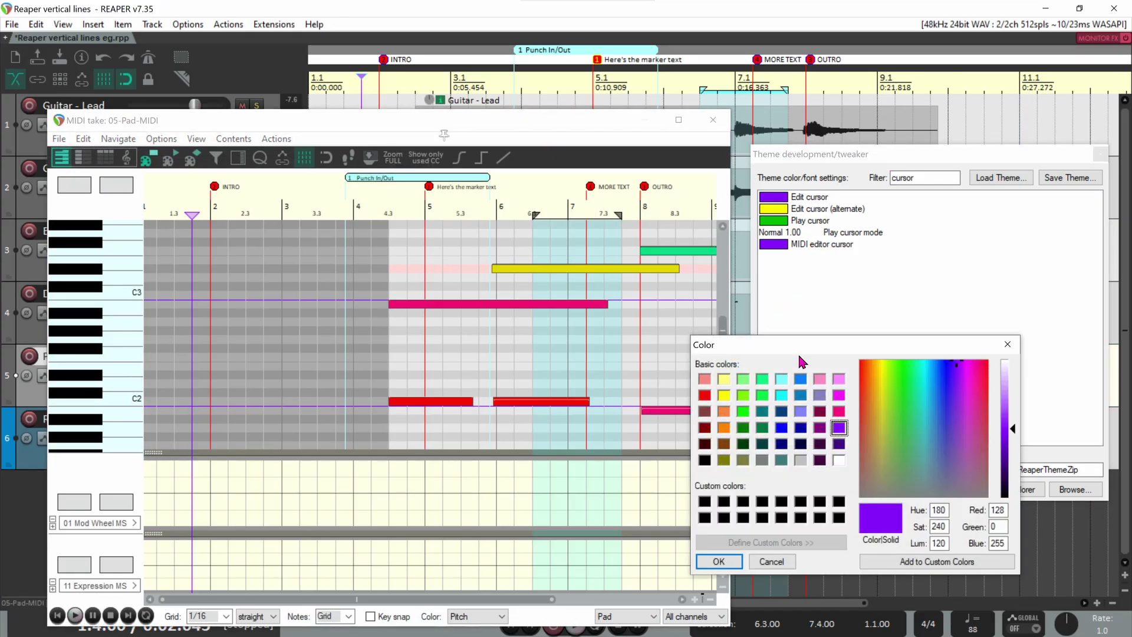
click(705, 460)
click(730, 562)
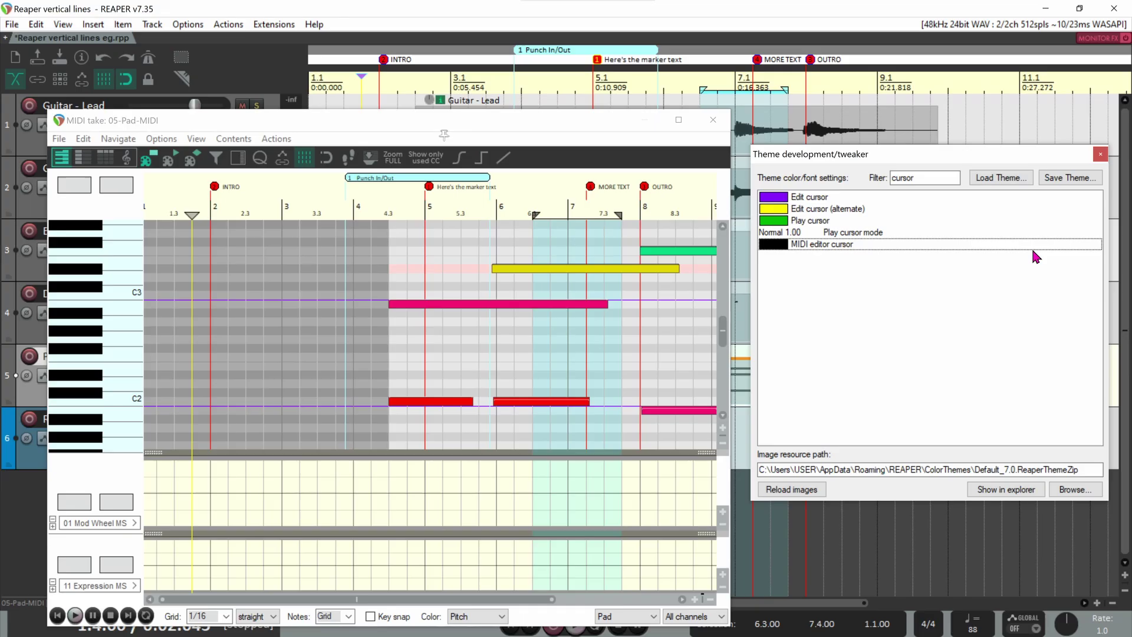
- Save the colours as Default_7.0_MyTheme.ReaperTheme and load it as the active theme
click(1086, 183)
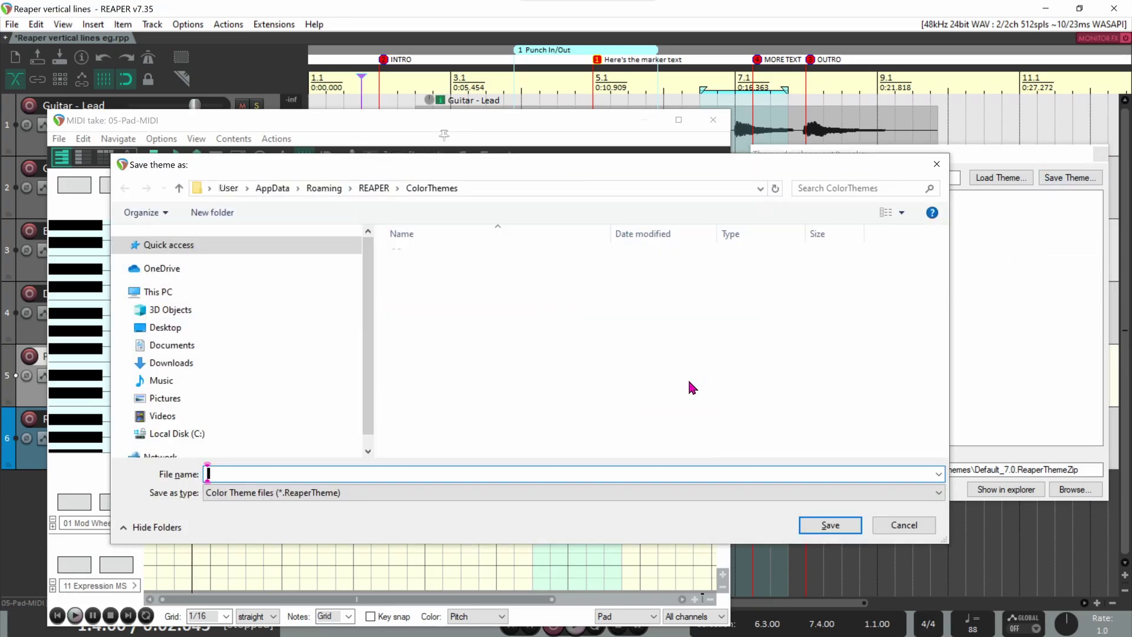
text(Default_7.0_MyTheme.ReaperTheme)
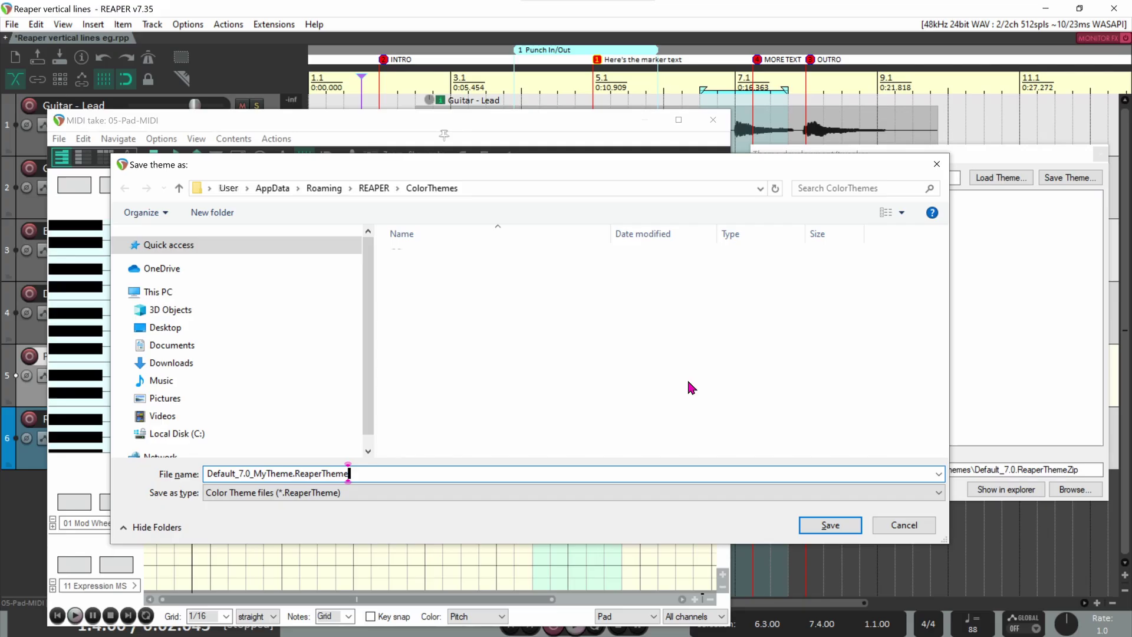
click(837, 526)
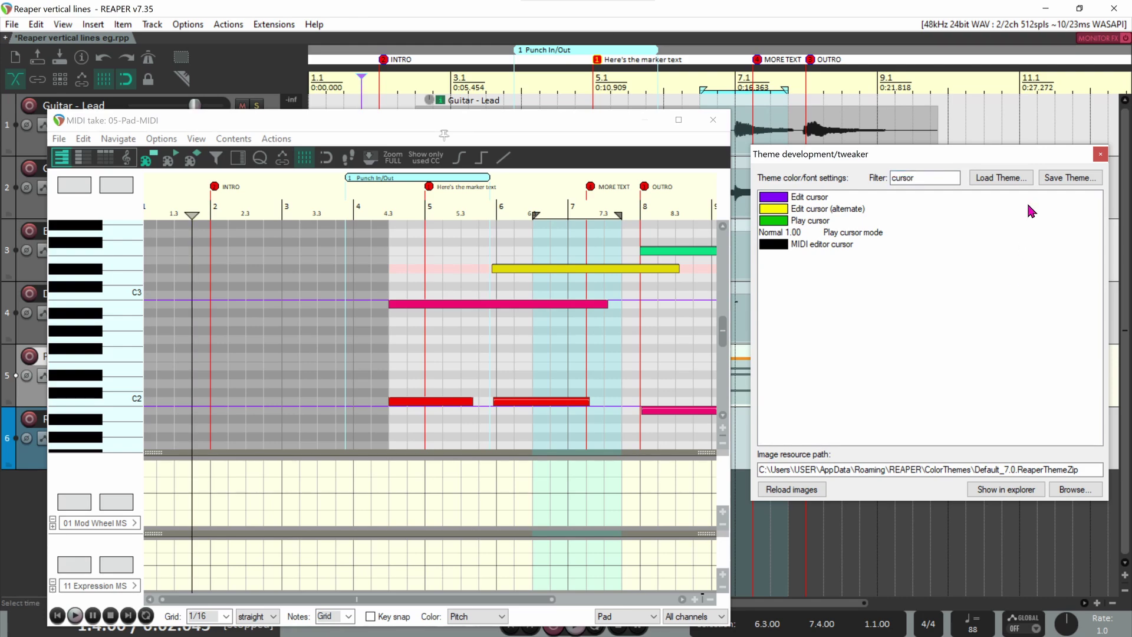
click(1024, 178)
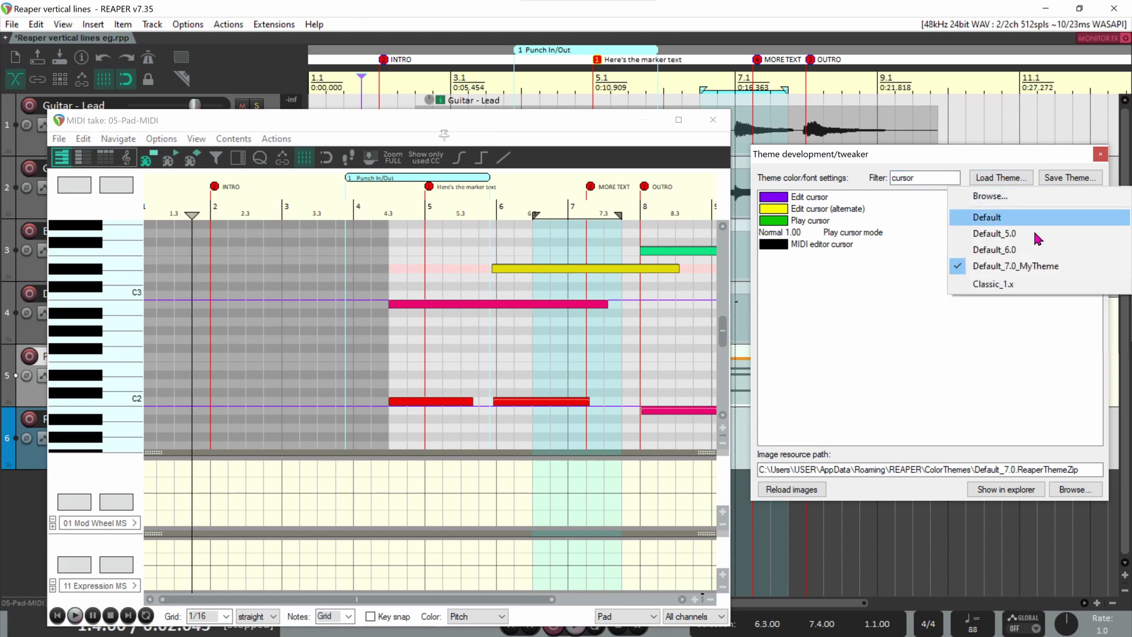
click(1087, 271)
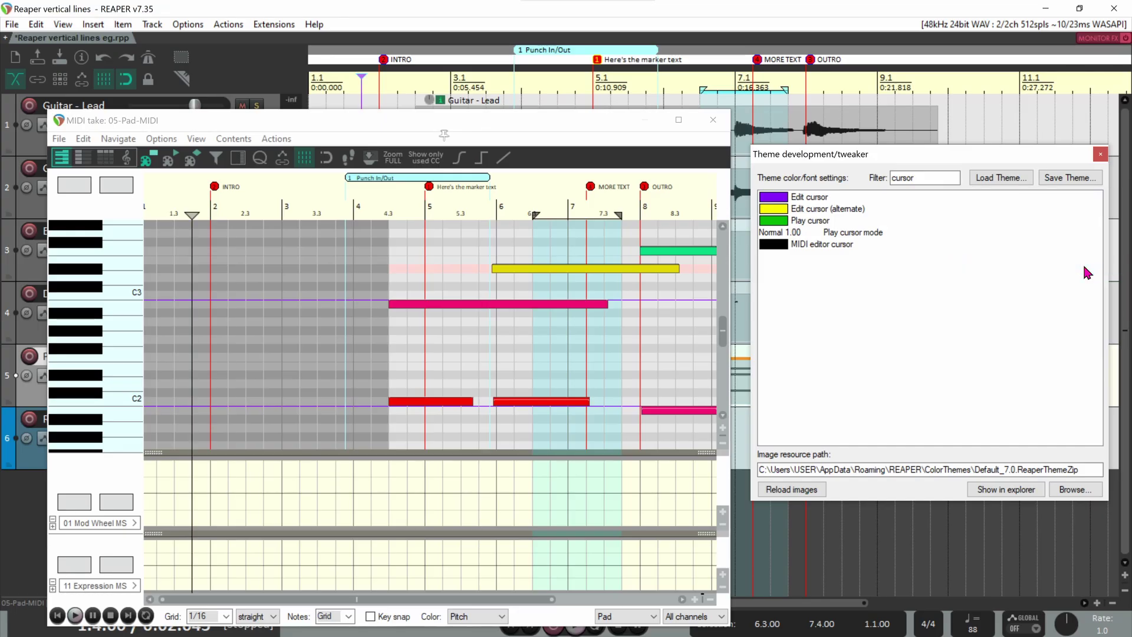